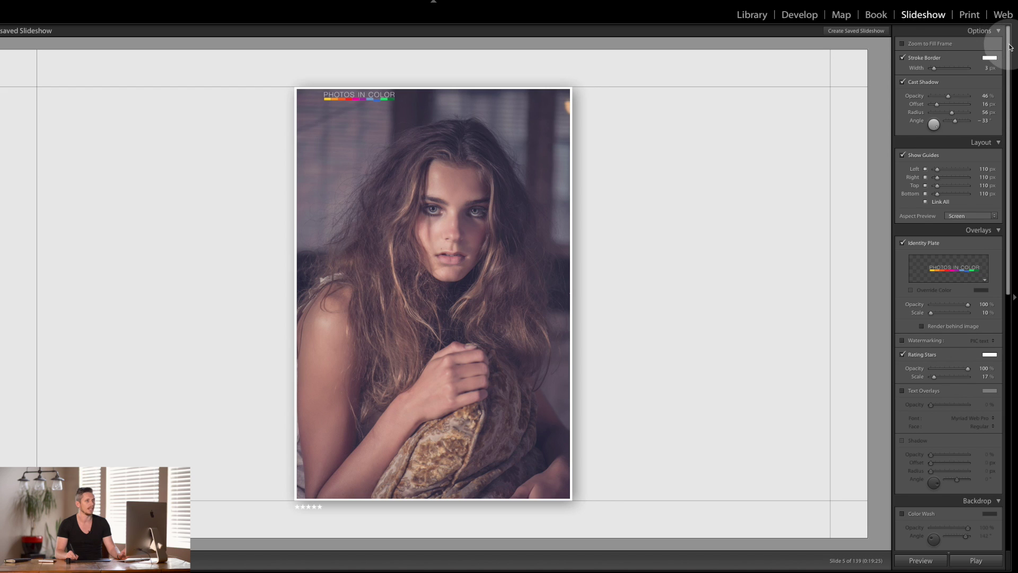
- Look over the slideshow settings and preview the portrait slide with Zoom to Fill Frame turned on and back off
left_click(1008, 38)
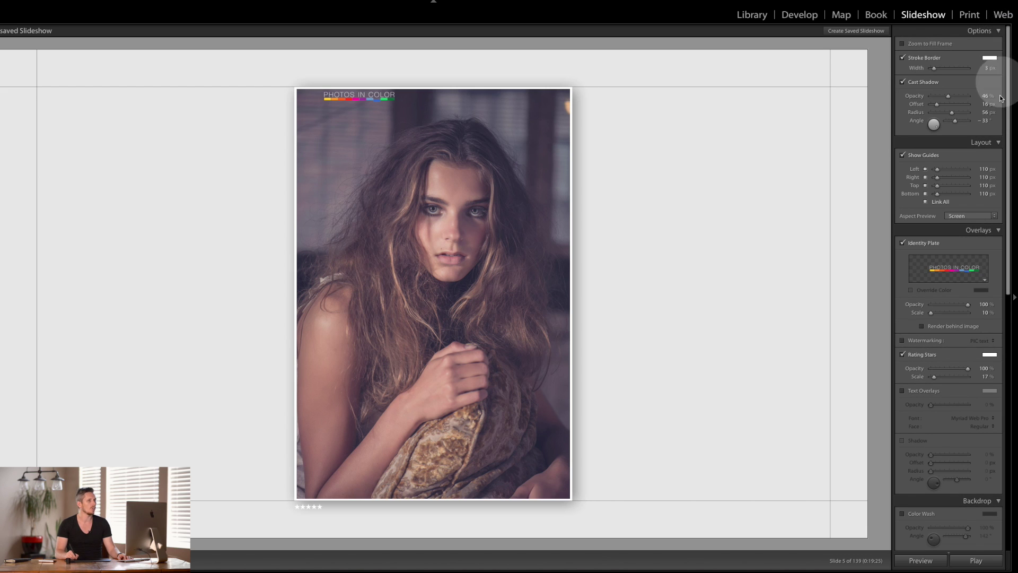
left_click_drag(1008, 76, 1007, 240)
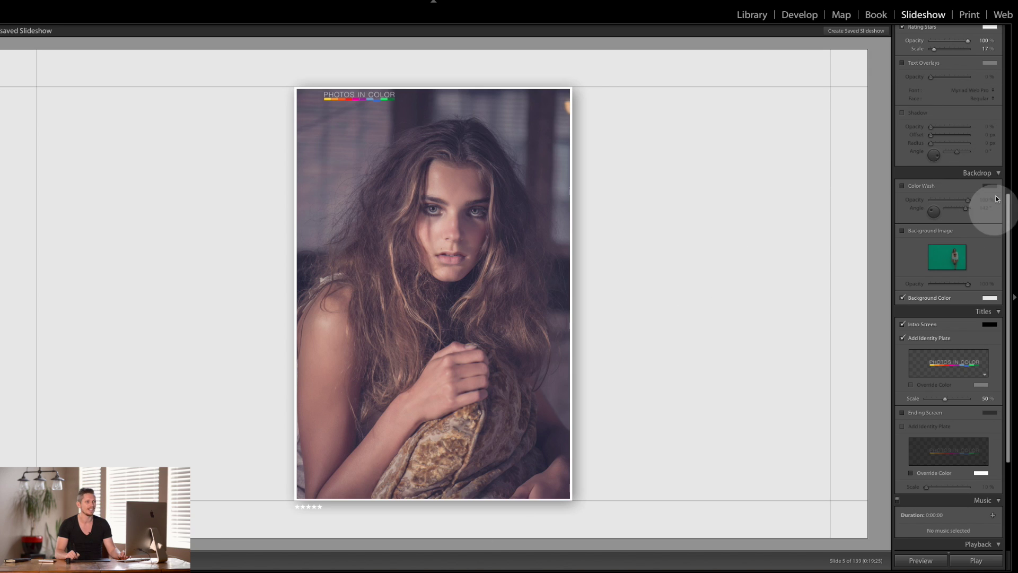
left_click_drag(1008, 203, 988, 6)
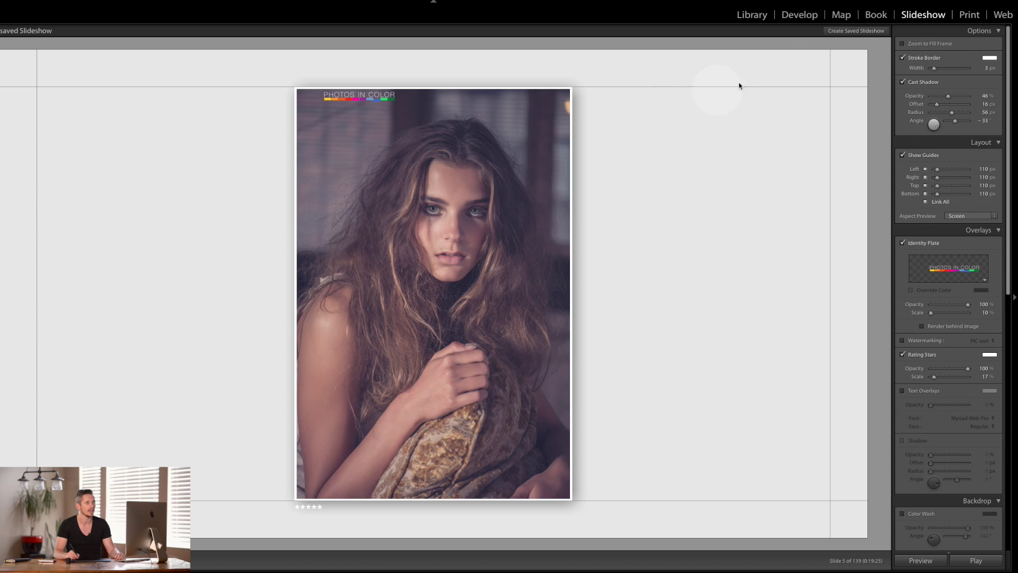
left_click(931, 44)
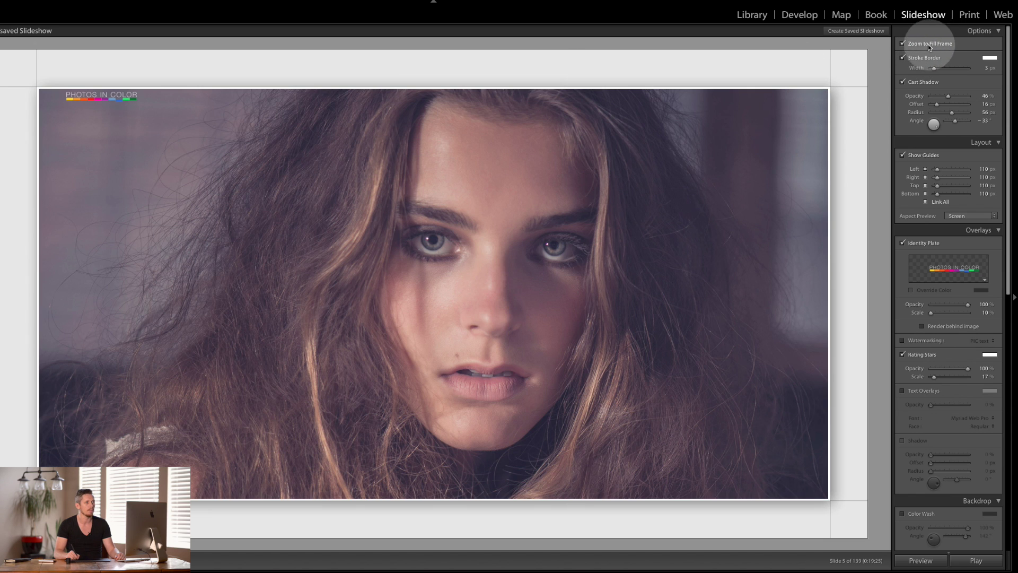
left_click(938, 45)
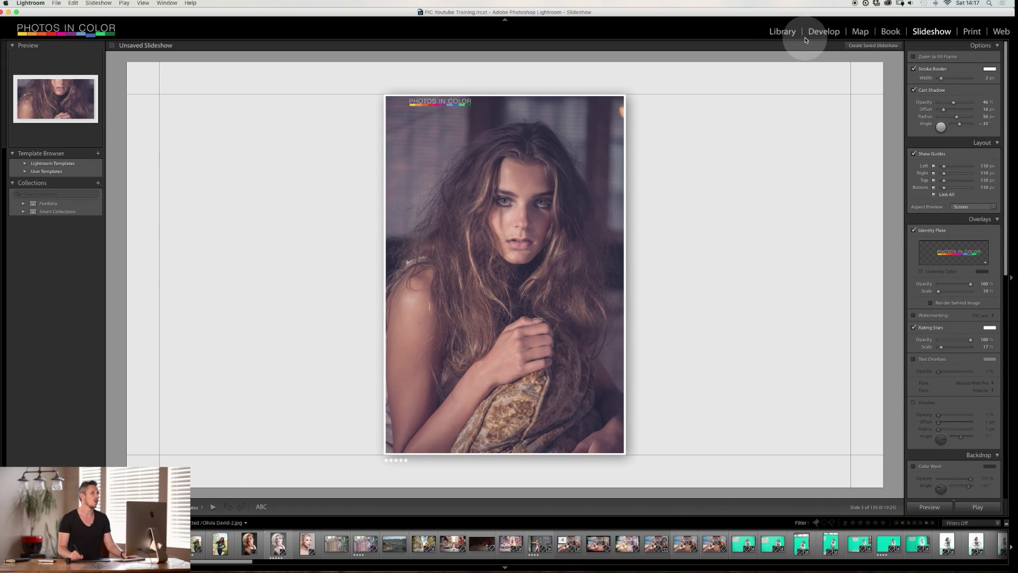
- Look at the source folder and its photos in the Library with the side panels shown, and return to the Slideshow module
left_click(784, 33)
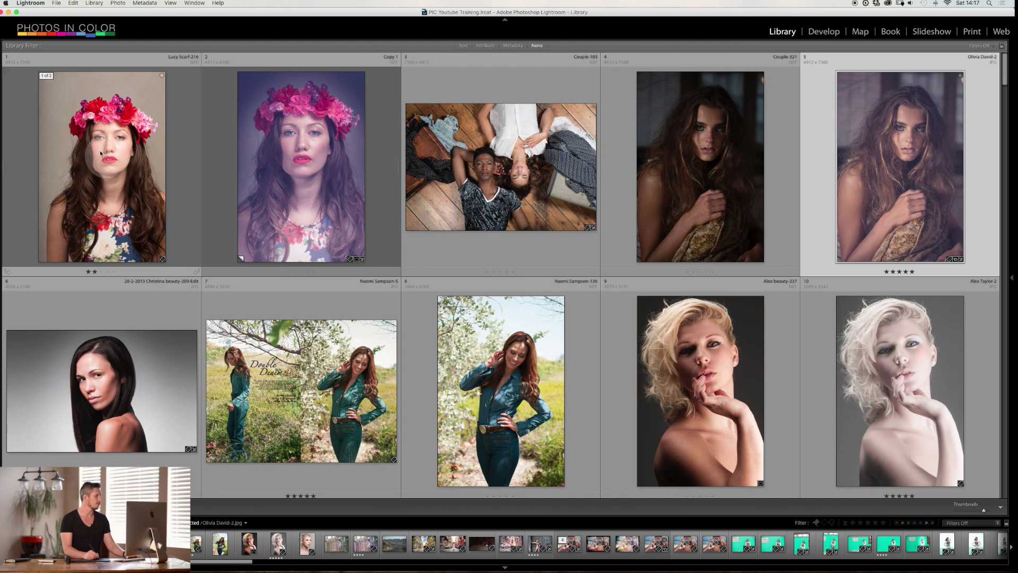
key("Tab")
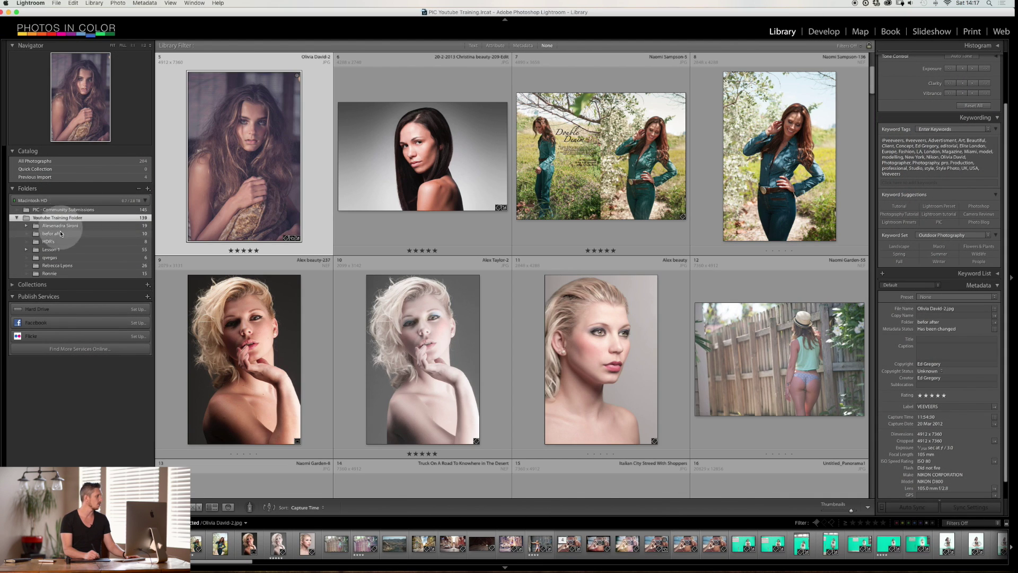
left_click(922, 32)
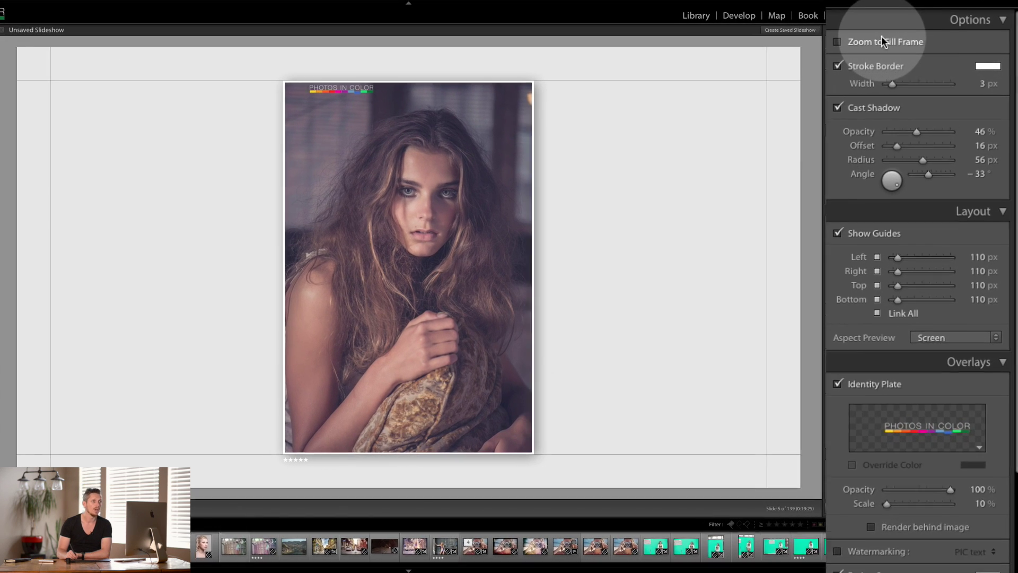
- Turn on Zoom to Fill Frame and compare its effect on the street photo and the long-haired portrait
scroll(1010, 37, "down", 2)
scroll(1010, 37, "up", 2)
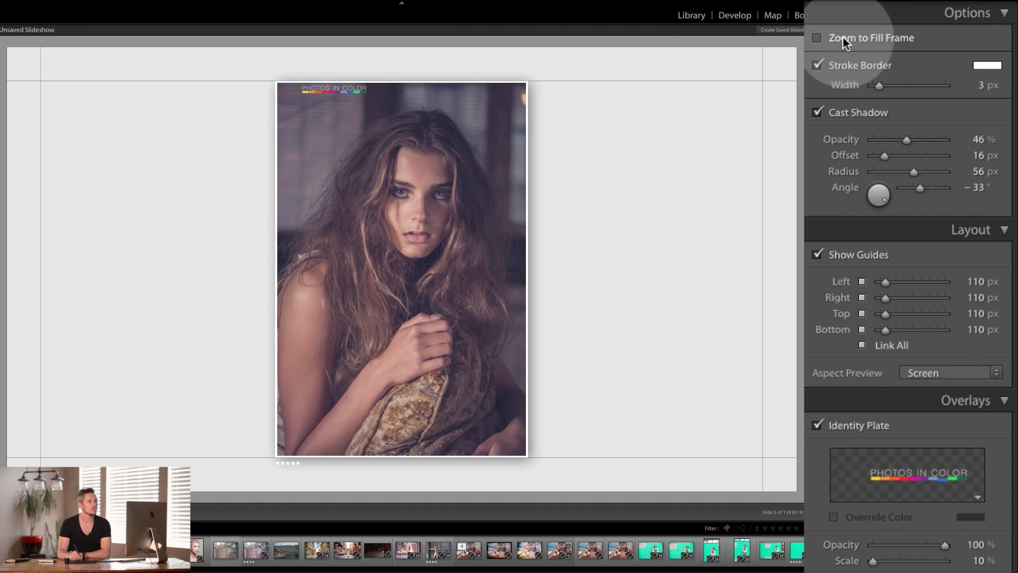
left_click(875, 41)
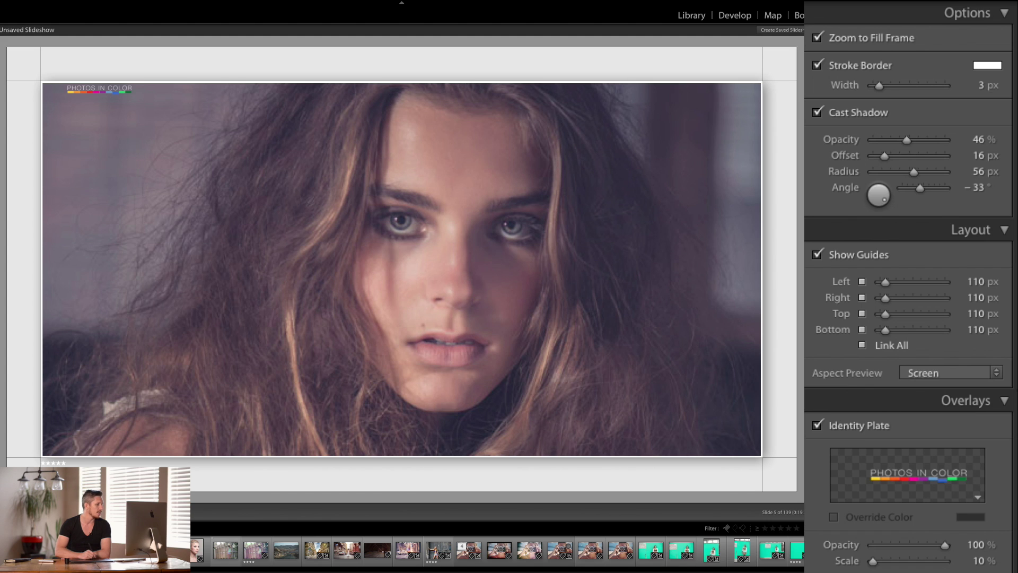
left_click(399, 550)
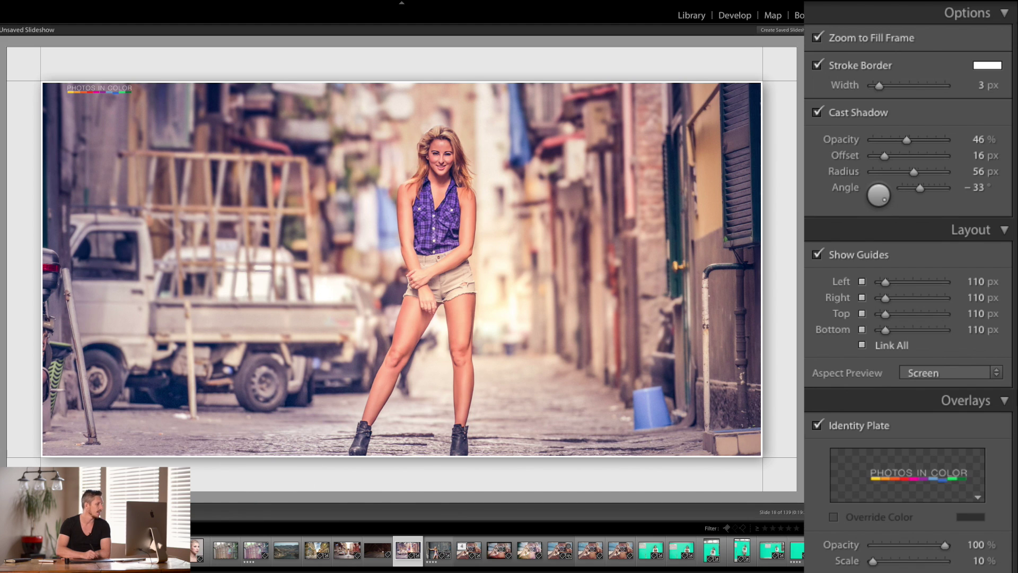
key("Left")
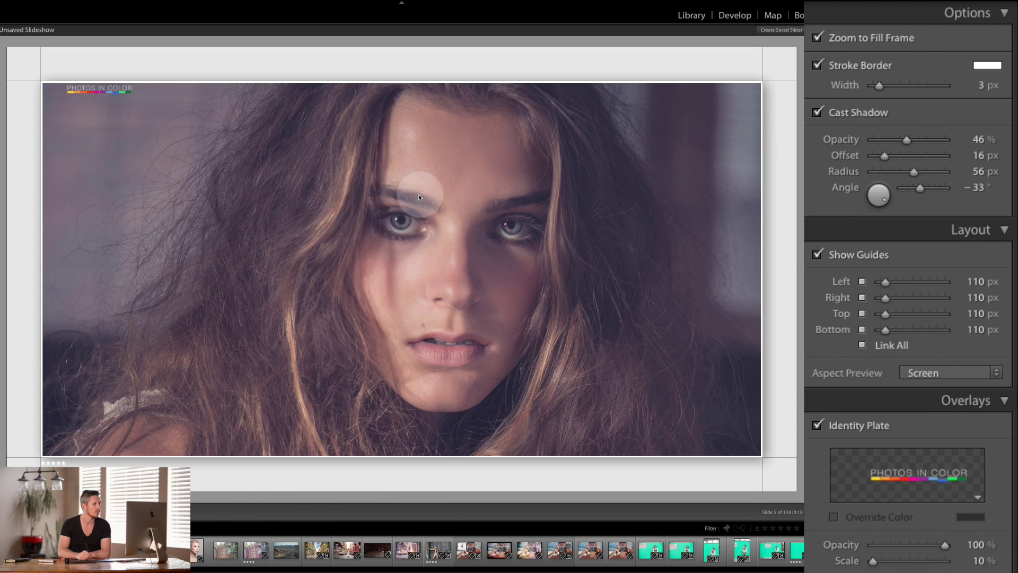
- Try repositioning the long-haired and blonde portraits vertically within the filled frame, and turn Zoom to Fill Frame off
left_click_drag(413, 268, 411, 103)
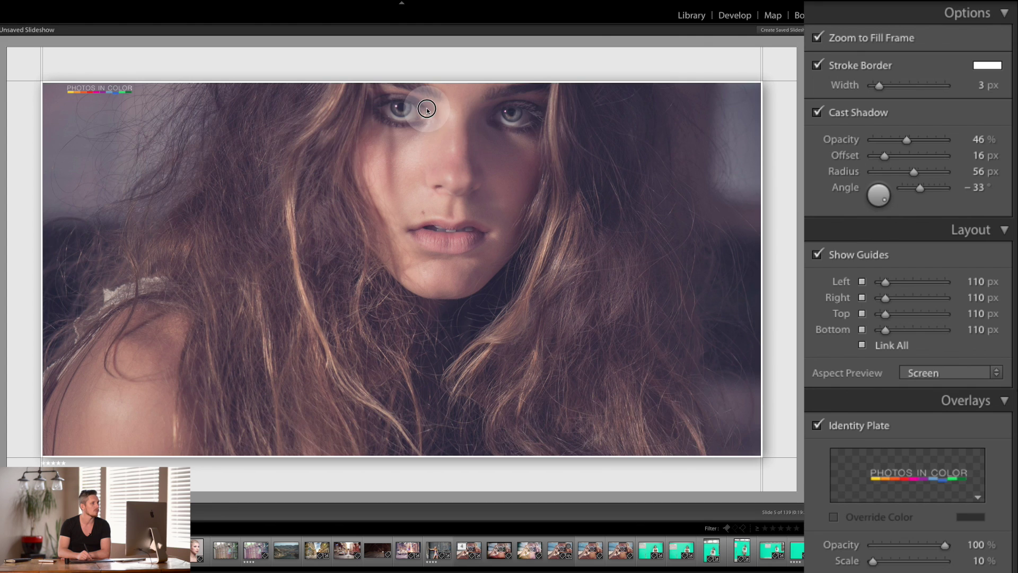
left_click_drag(422, 168, 421, 216)
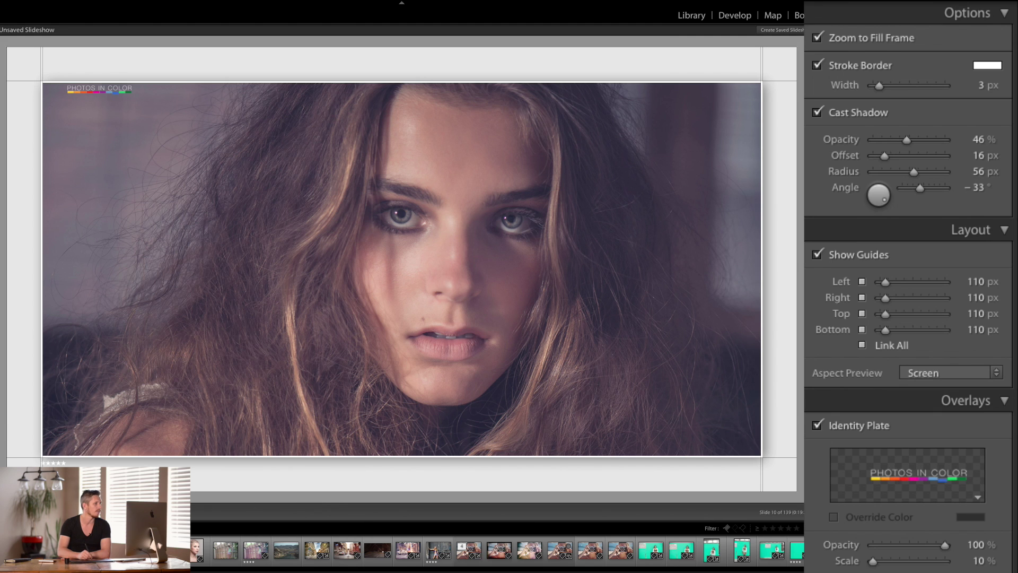
key("Right")
left_click_drag(342, 281, 366, 59)
left_click_drag(400, 295, 430, 159)
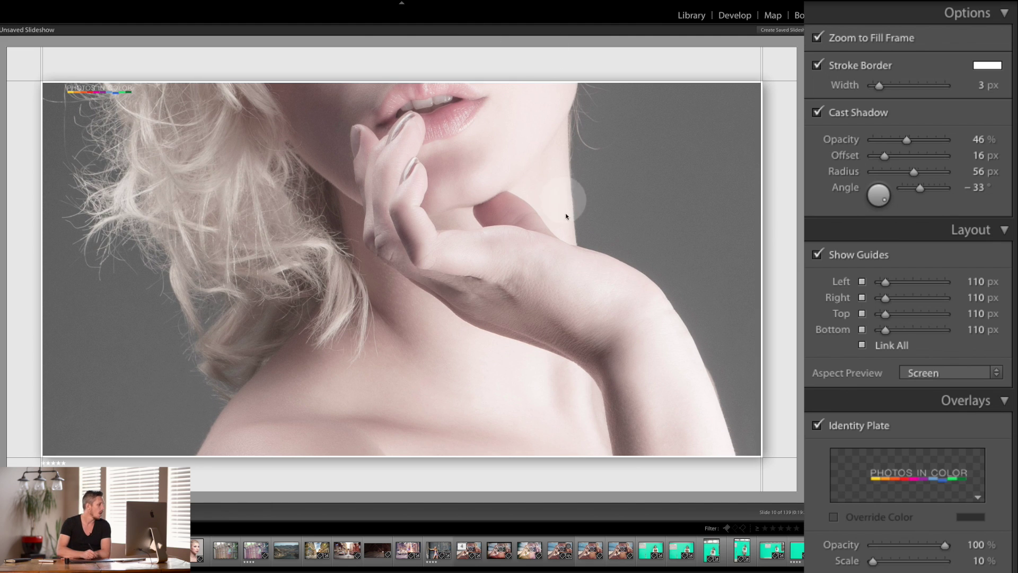
key("Right")
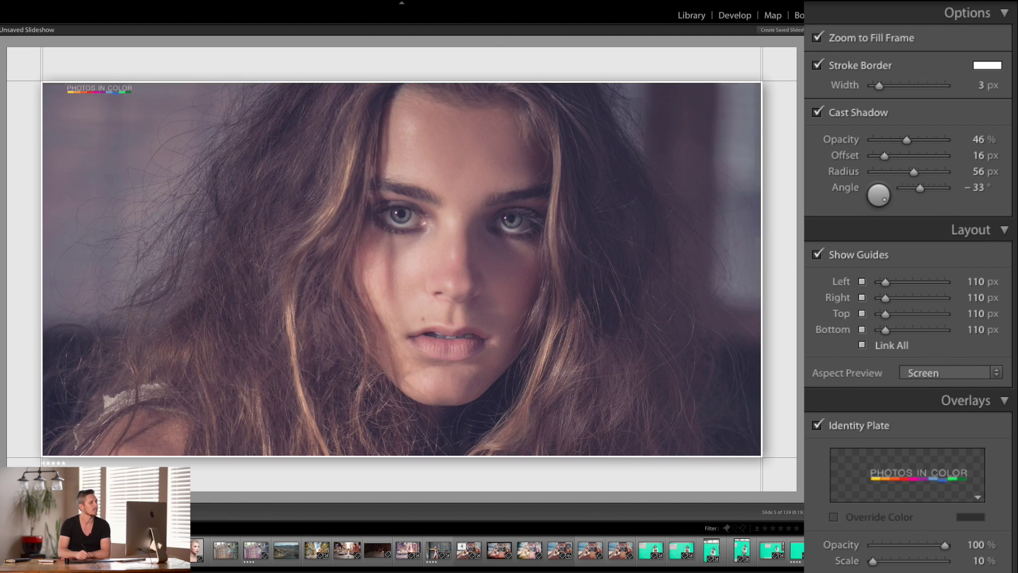
left_click(863, 39)
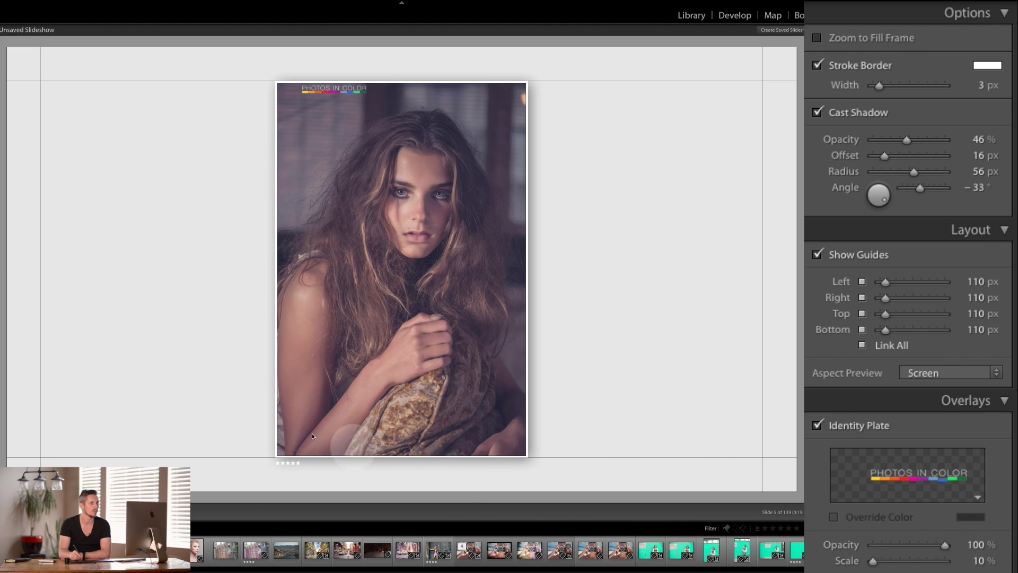
- Compare the photo with and without the stroke border, and set the border width to 2 px
left_click(817, 65)
left_click(819, 65)
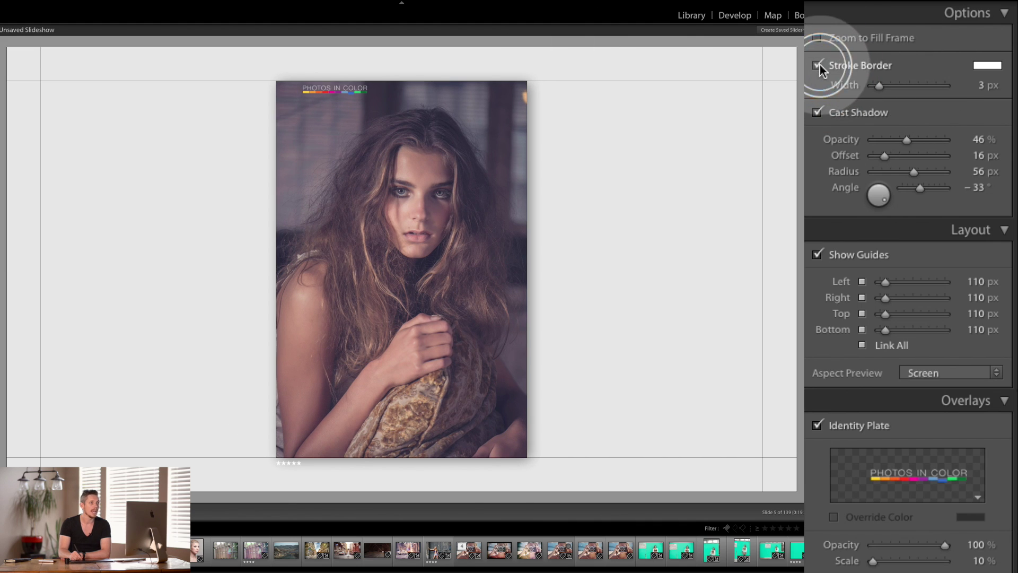
mouse_move(879, 86)
left_mouse_down()
mouse_move(938, 93)
mouse_move(878, 83)
mouse_move(932, 88)
mouse_move(921, 98)
left_mouse_up()
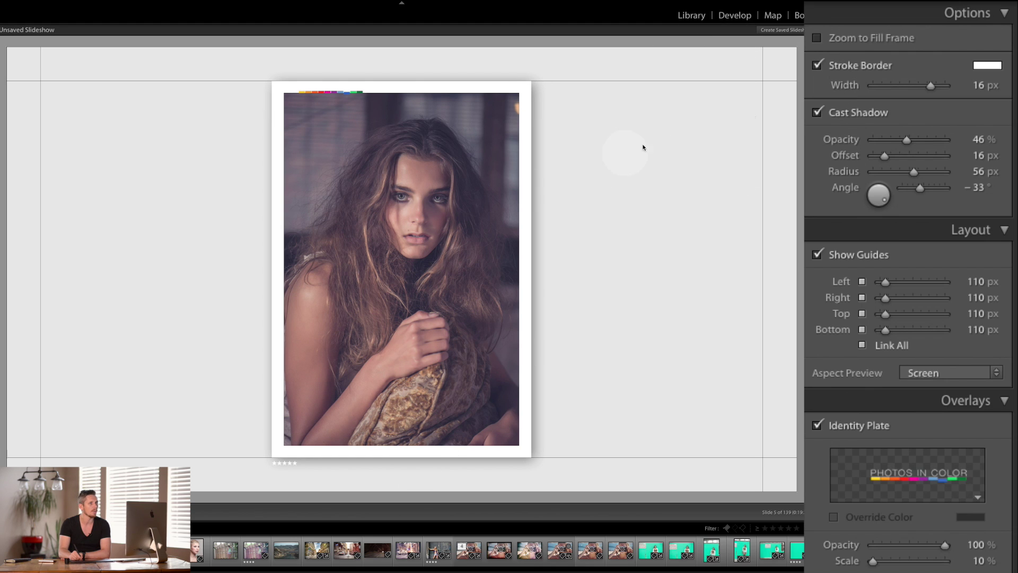
left_click(873, 90)
left_click_drag(874, 91, 880, 87)
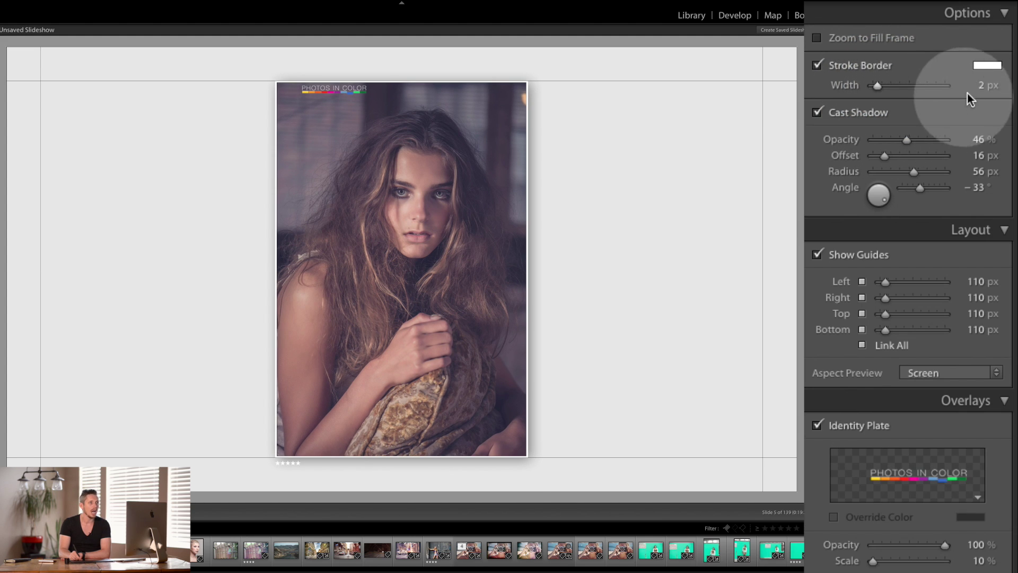
- Try dark blue, white and black as the stroke border color
left_click(988, 65)
mouse_move(801, 57)
left_mouse_down()
mouse_move(774, 69)
mouse_move(777, 79)
mouse_move(798, 47)
mouse_move(793, 94)
mouse_move(934, 95)
mouse_move(910, 69)
mouse_move(931, 59)
mouse_move(899, 46)
mouse_move(764, 85)
mouse_move(816, 96)
mouse_move(792, 106)
left_mouse_up()
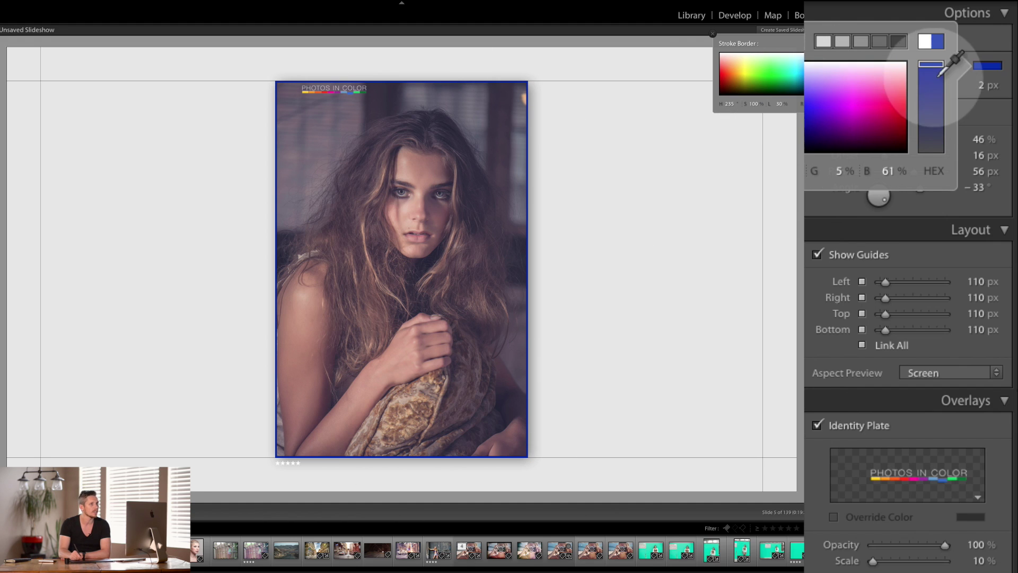
left_click(824, 41)
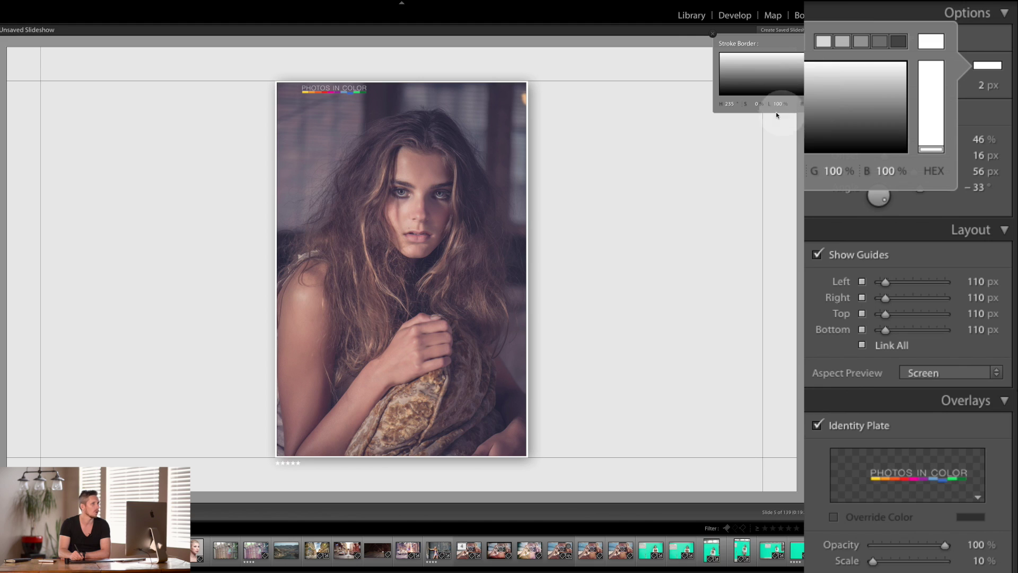
left_click_drag(807, 26, 800, 16)
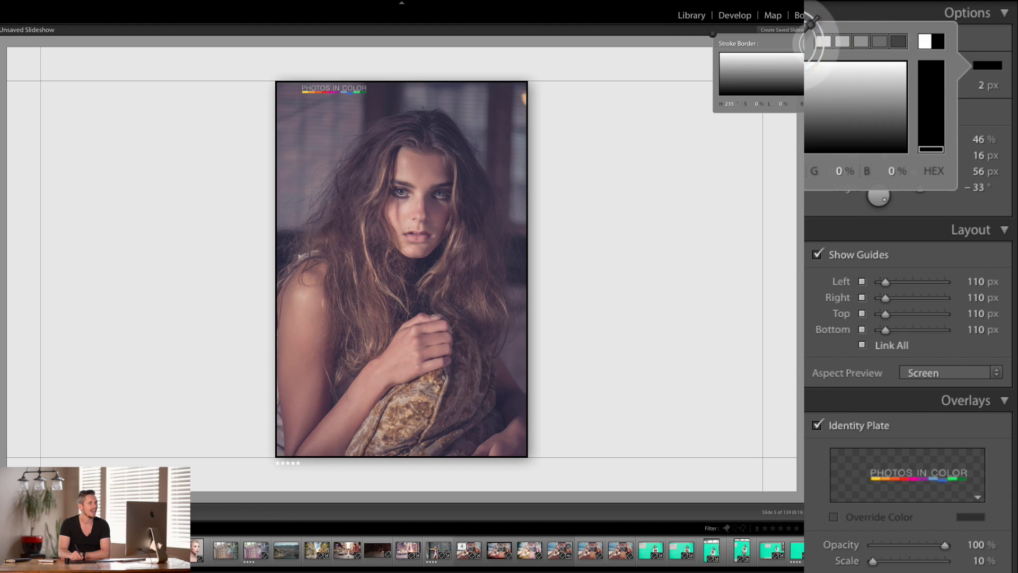
- Try several gray swatches for the stroke border and apply the 80% light gray
left_click(824, 41)
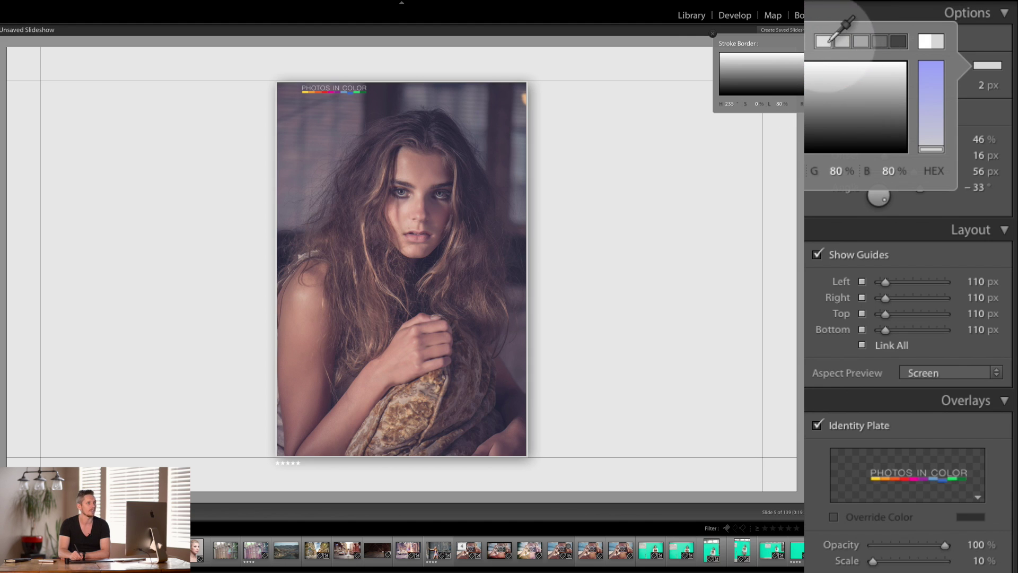
left_click(887, 41)
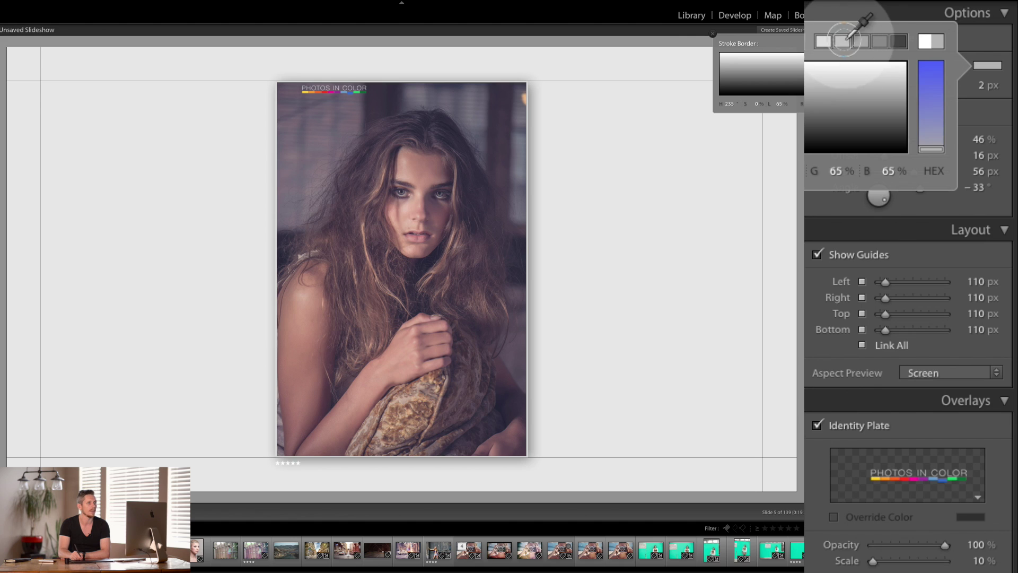
left_click(899, 41)
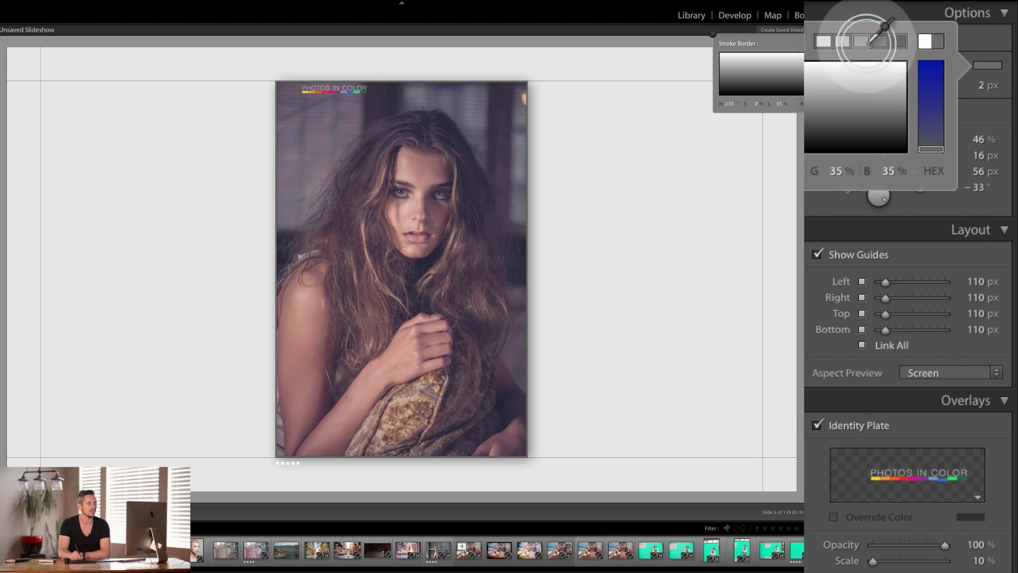
left_click(843, 41)
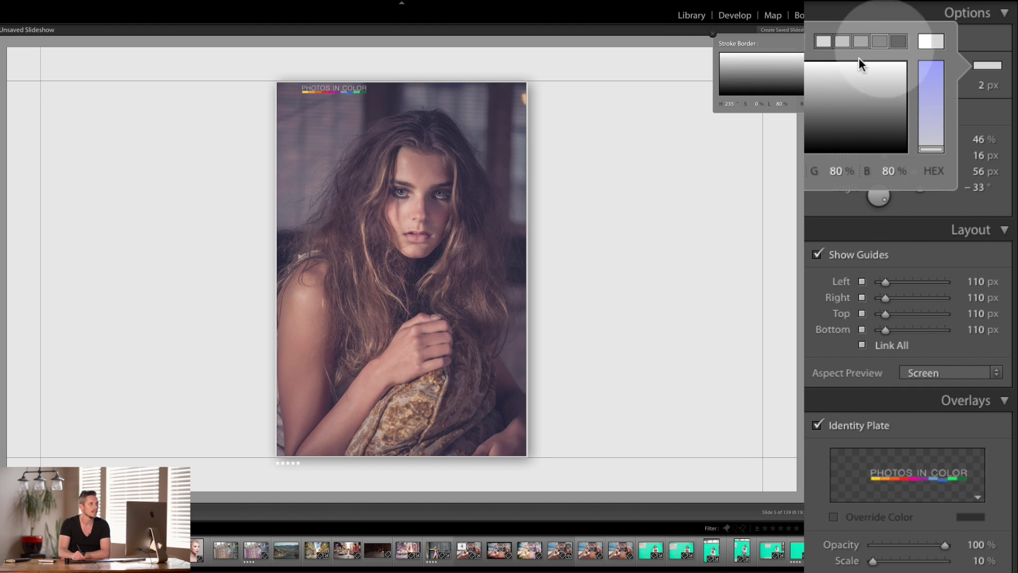
left_click(712, 33)
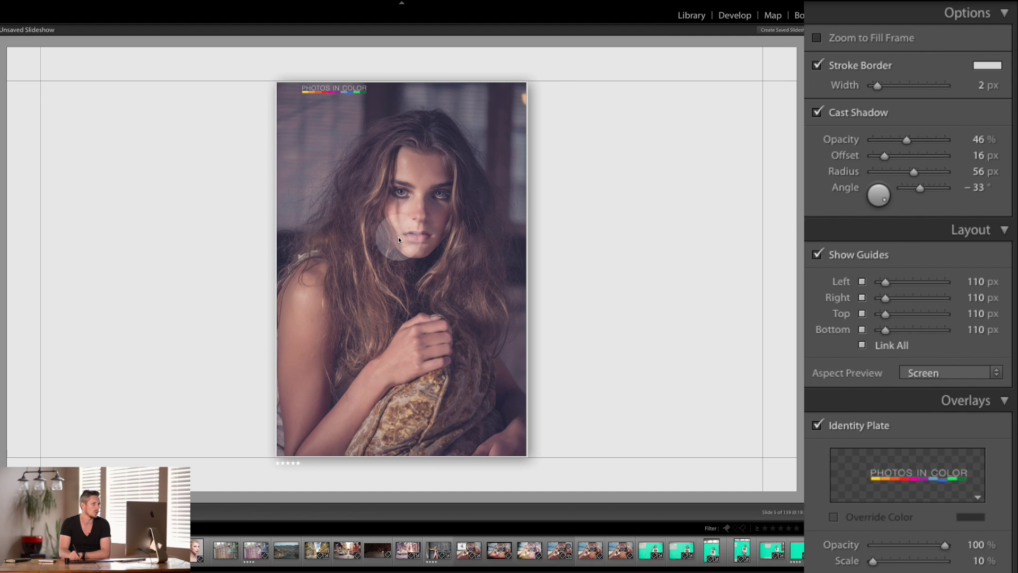
- Try the 50% mid-gray swatch as the stroke border color
left_click(987, 65)
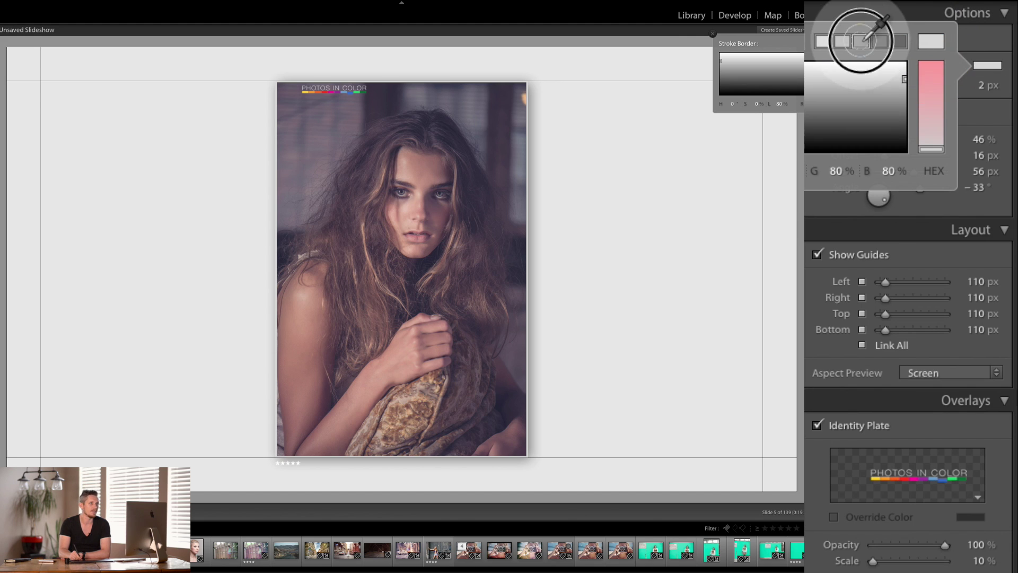
left_click(861, 41)
left_click(995, 49)
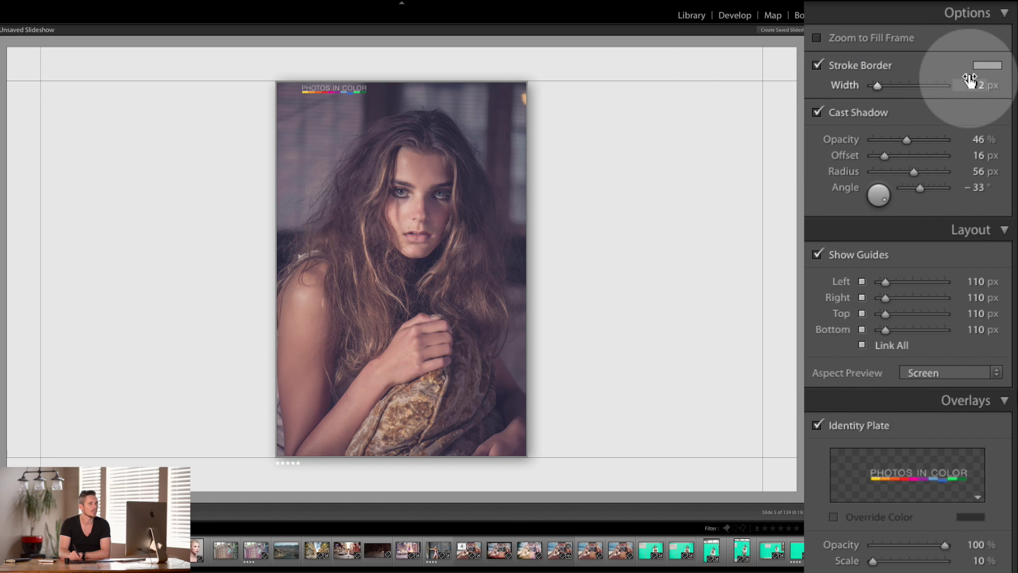
- Set the stroke border color to pure white and close the color picker
left_click(988, 65)
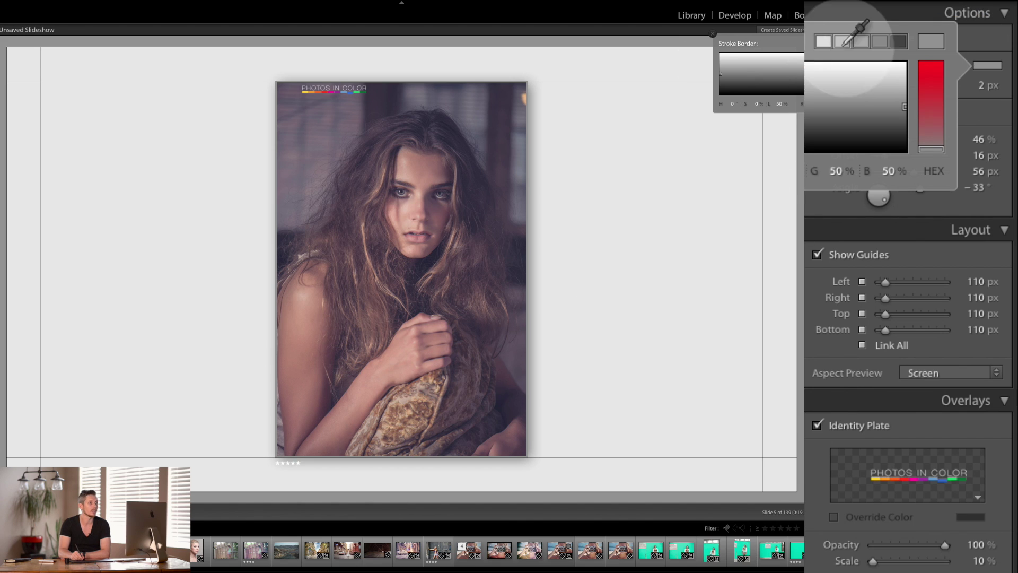
left_click(822, 41)
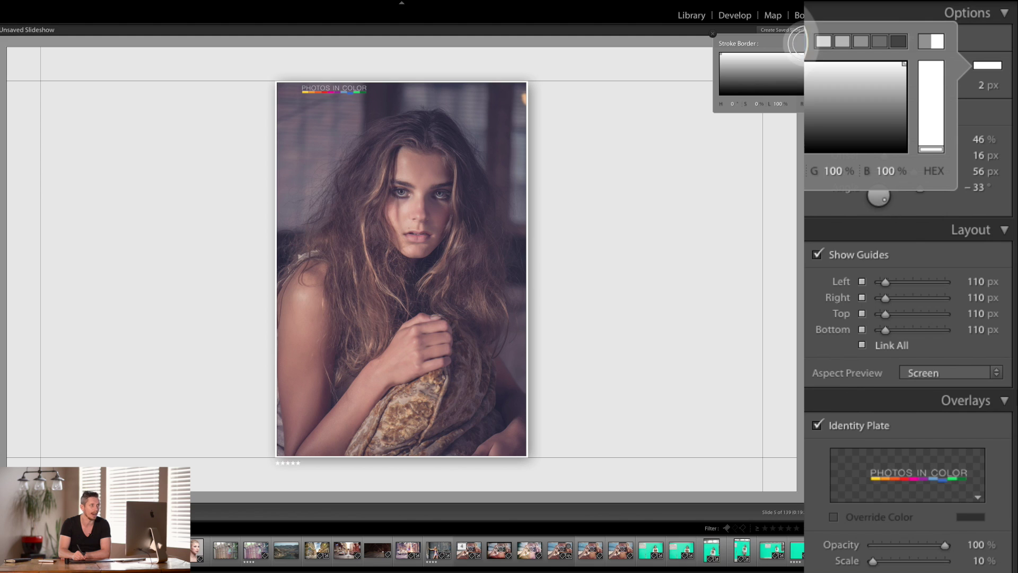
left_click(714, 34)
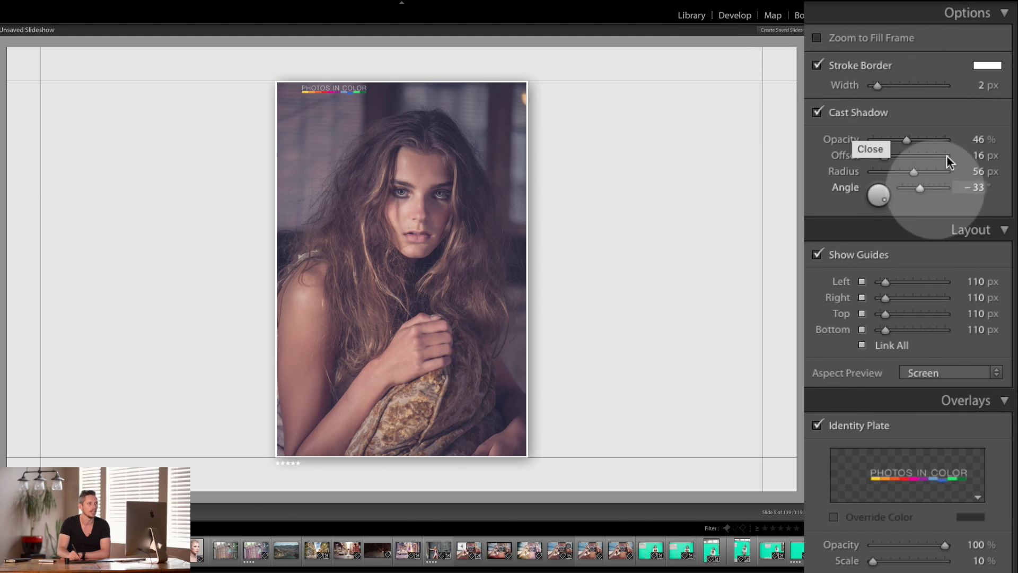
- Toggle the cast shadow off and on, and set its opacity to 100% and its offset and radius to 100 px
left_click(878, 109)
left_click(818, 112)
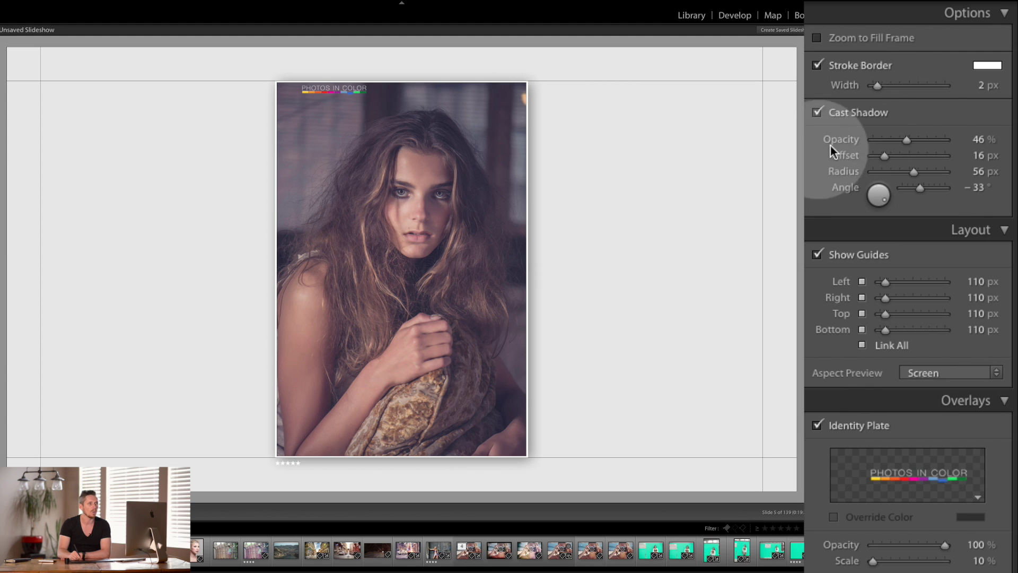
left_click_drag(907, 140, 973, 143)
left_click_drag(886, 156, 986, 171)
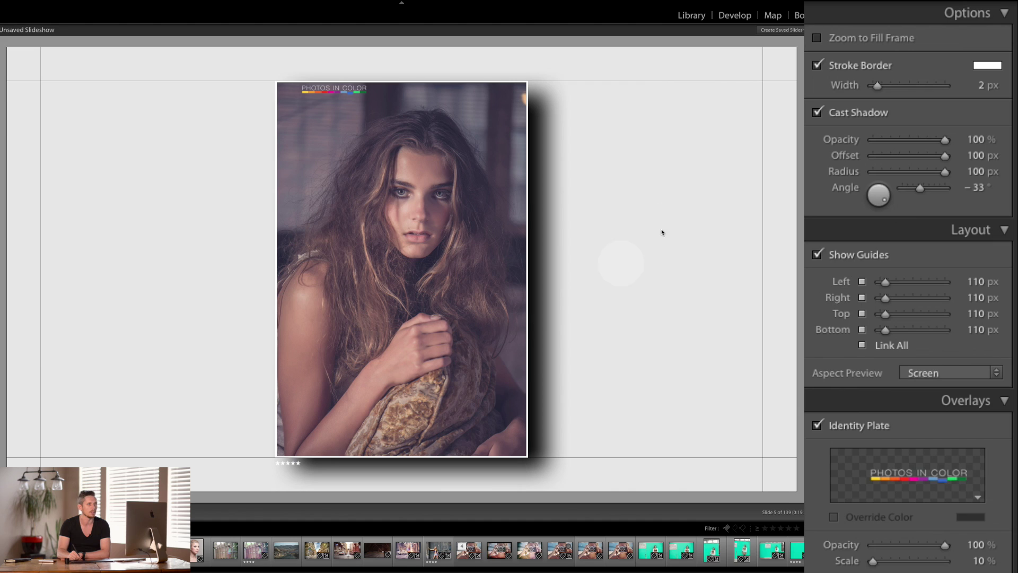
- Set the cast shadow's opacity to 61%, offset to 22 px and radius to 69 px, and toggle it off and on to compare
left_click_drag(946, 139, 924, 174)
left_click(896, 173)
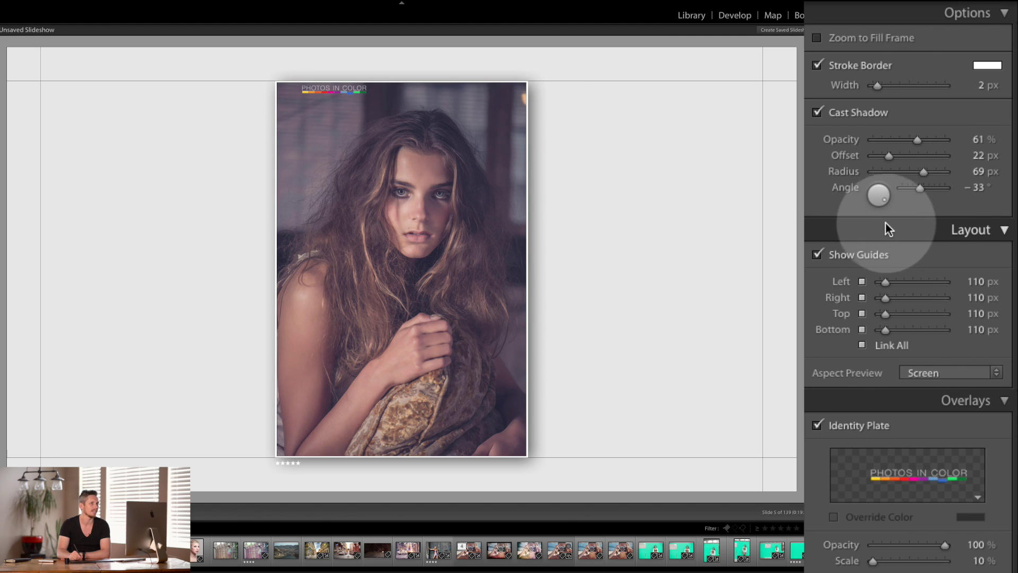
left_click(817, 114)
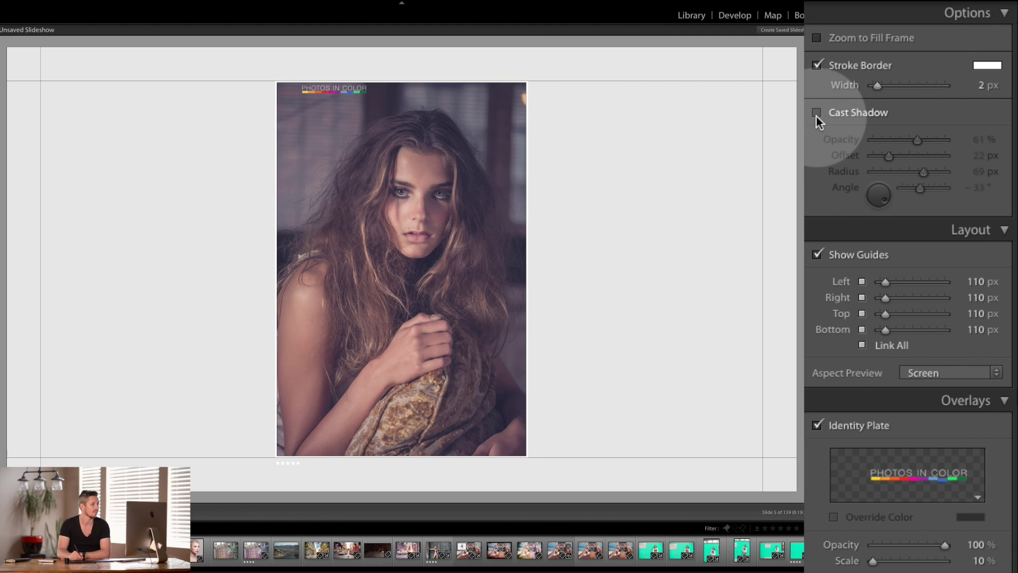
left_click(817, 115)
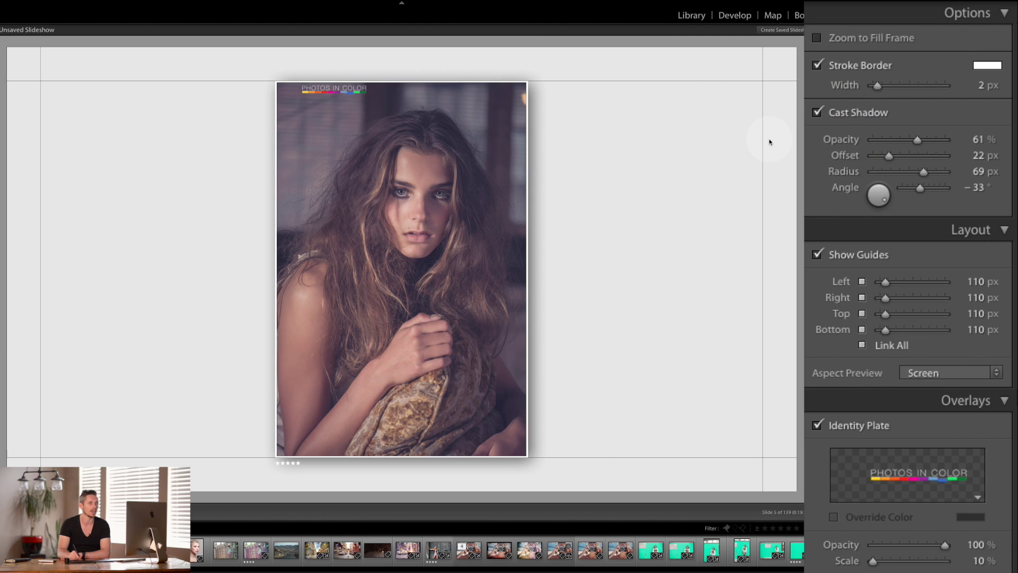
- Toggle the layout guides off and back on to compare the slide with and without them
scroll(1006, 159, "down", 5)
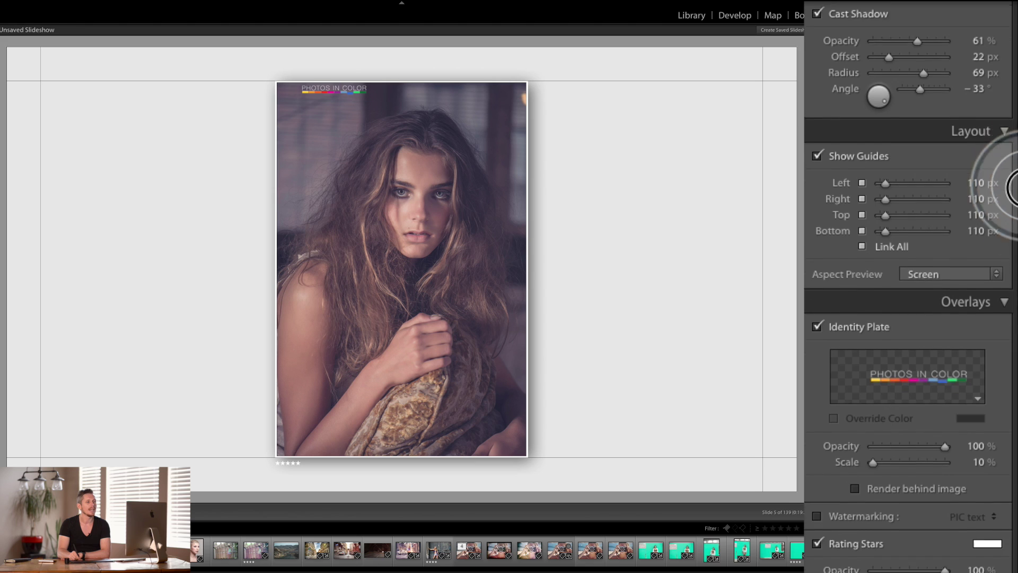
scroll(1010, 203, "up", 5)
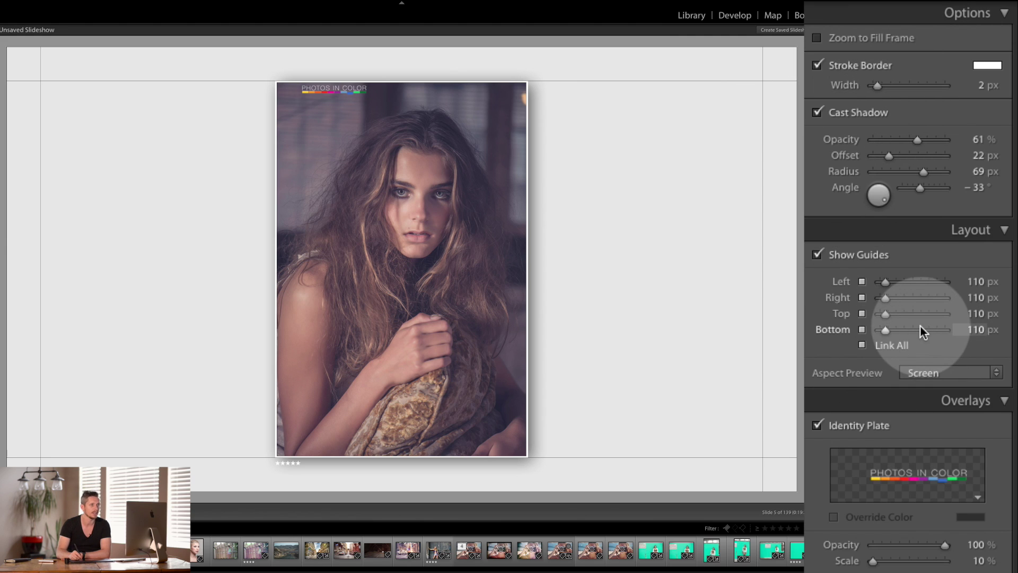
left_click(816, 257)
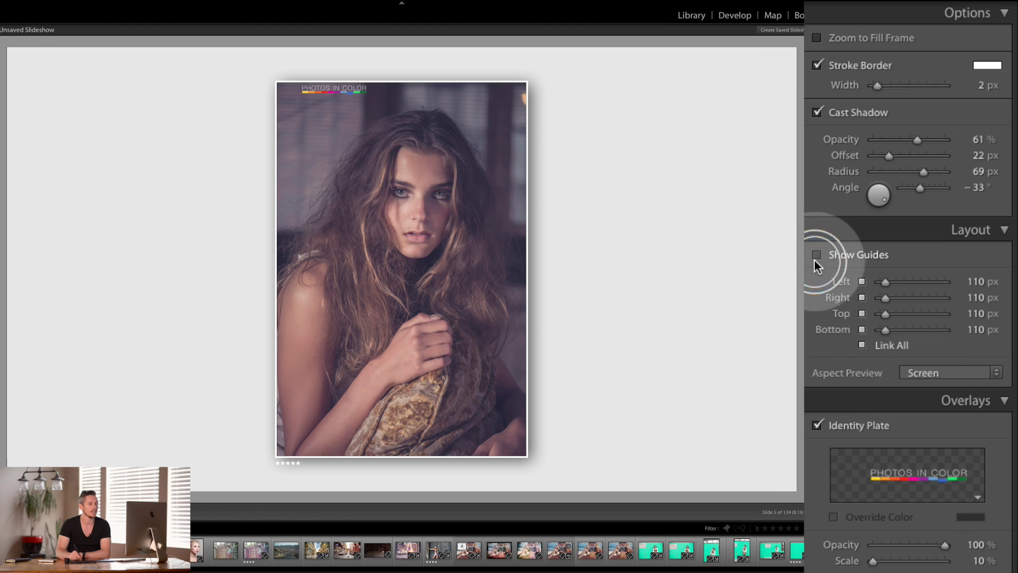
left_click(817, 257)
left_click(819, 254)
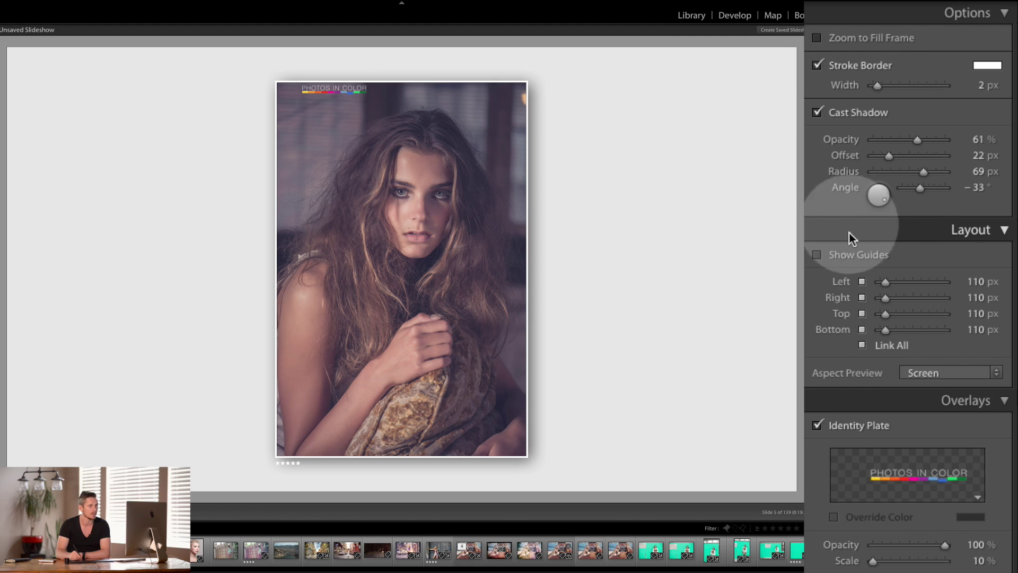
left_click(817, 255)
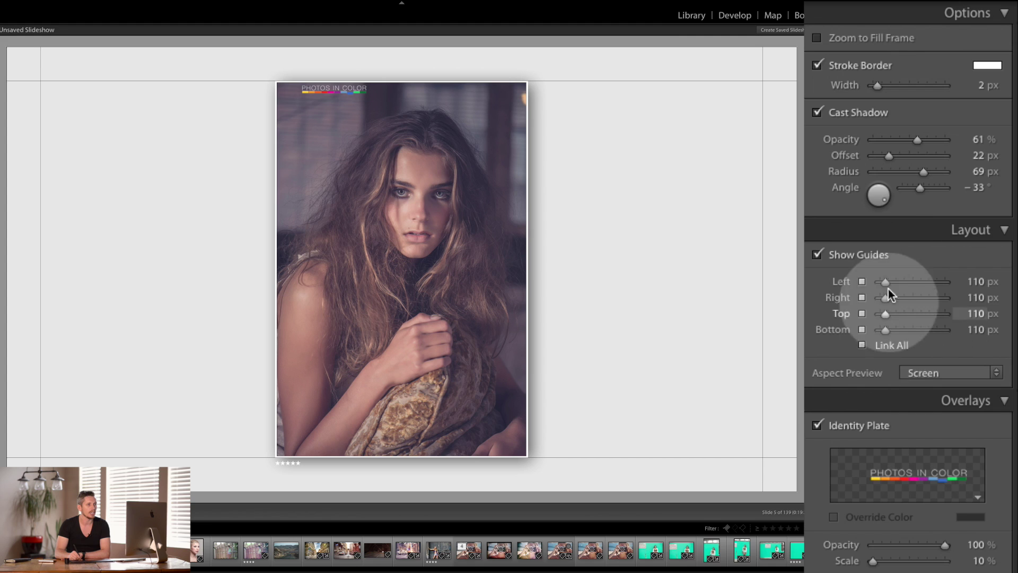
- Set the linked margins to 720 px and then 247 px, and unlink them to give the bottom margin 405 px
left_click(883, 346)
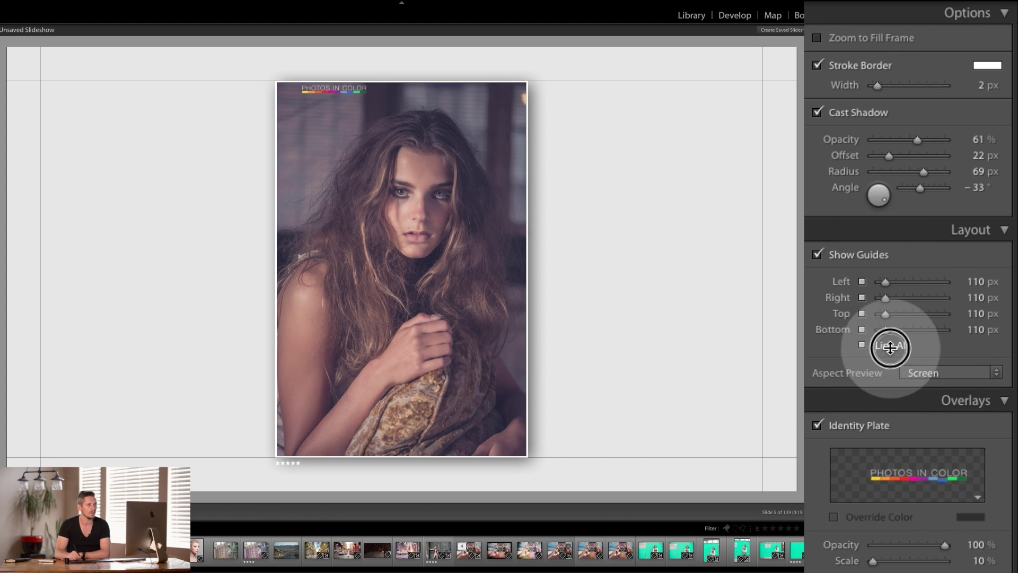
left_click_drag(890, 333, 926, 332)
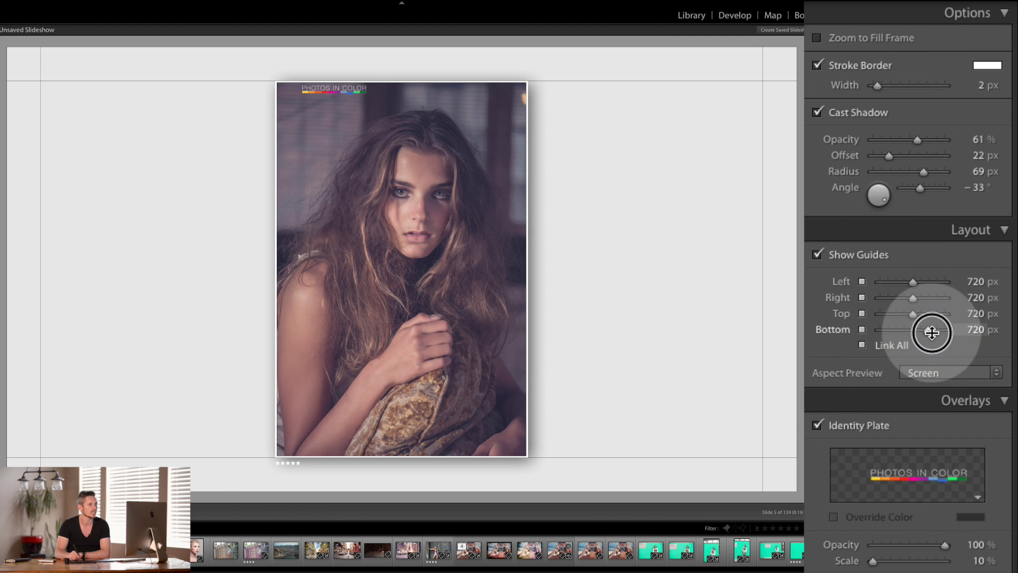
left_click(908, 346)
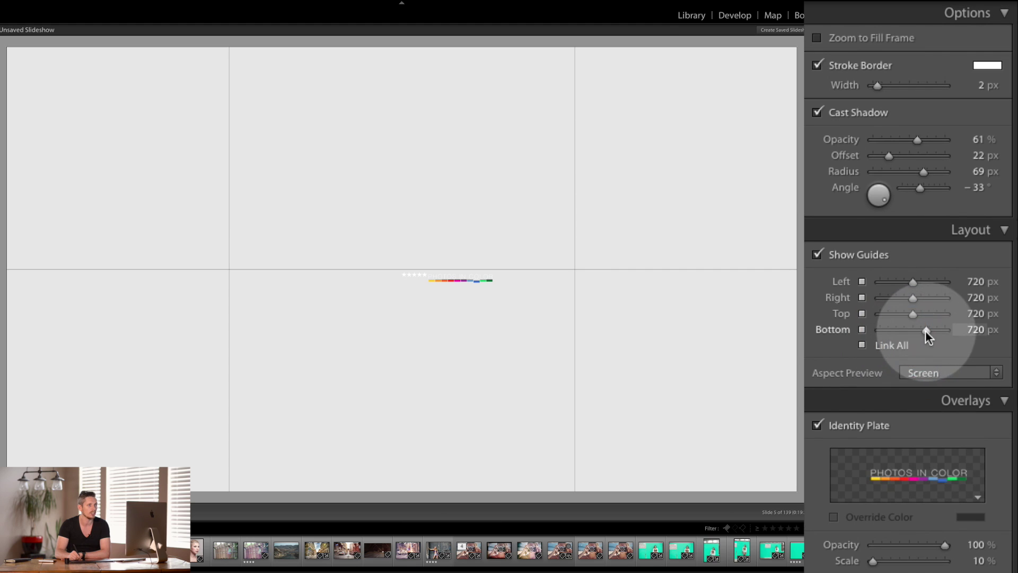
left_click_drag(926, 330, 891, 333)
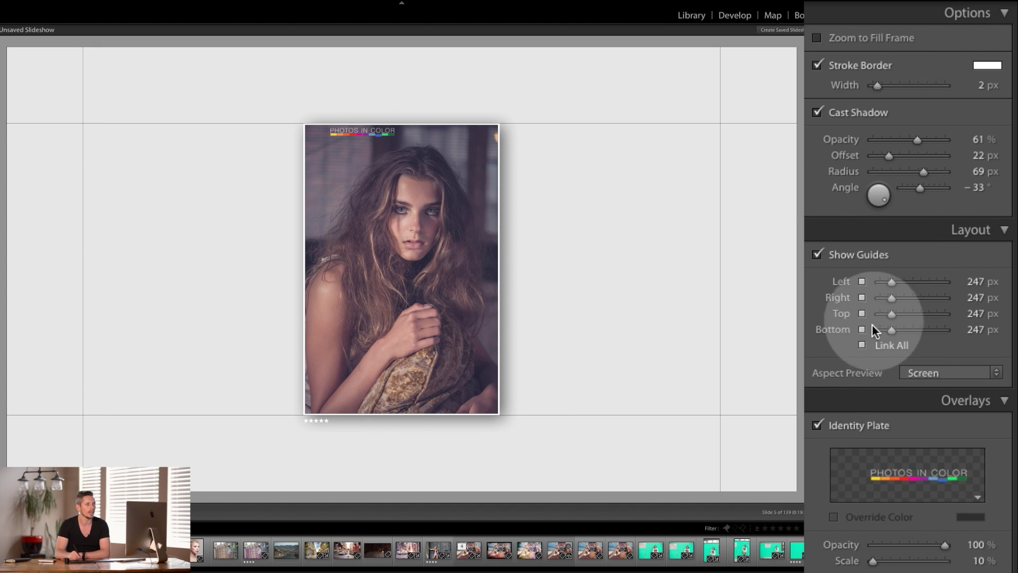
left_click(875, 350)
mouse_move(892, 329)
left_mouse_down()
mouse_move(913, 329)
mouse_move(896, 334)
left_mouse_up()
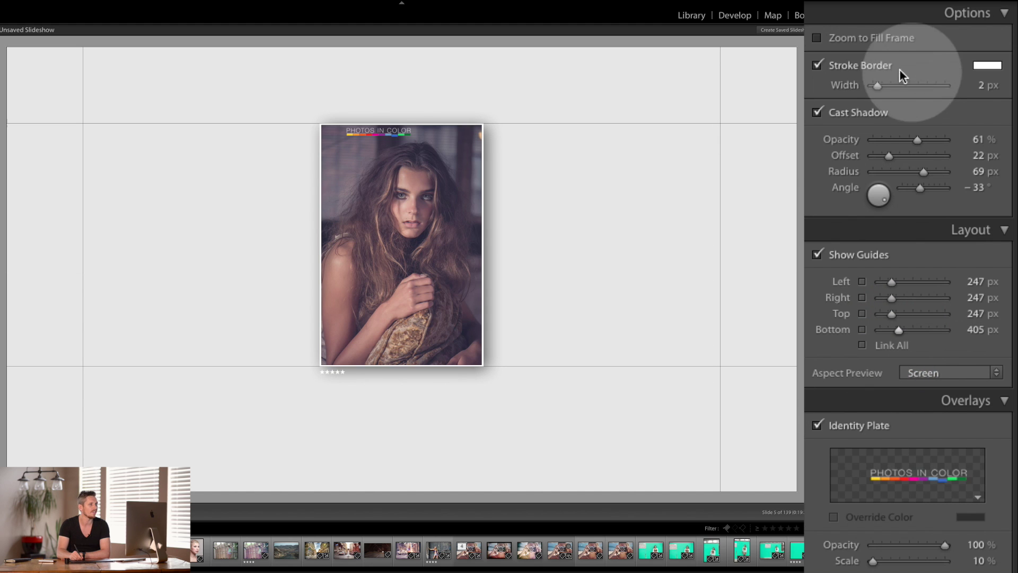
- Turn on Zoom to Fill Frame and set the margins to 195 px left, 158 px right and 322 px bottom, relinking all at 158 px
left_click(867, 36)
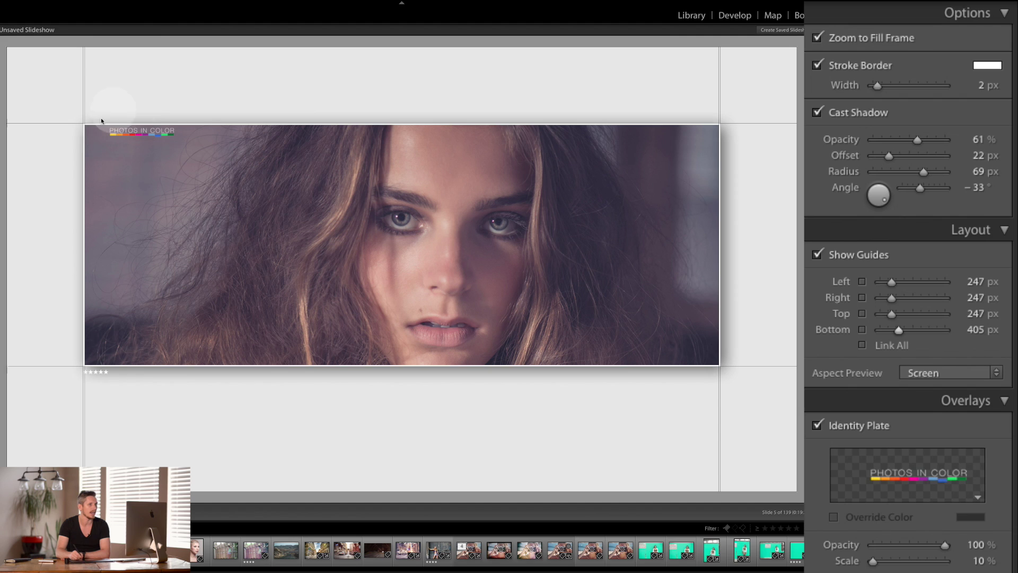
left_click_drag(898, 330, 887, 288)
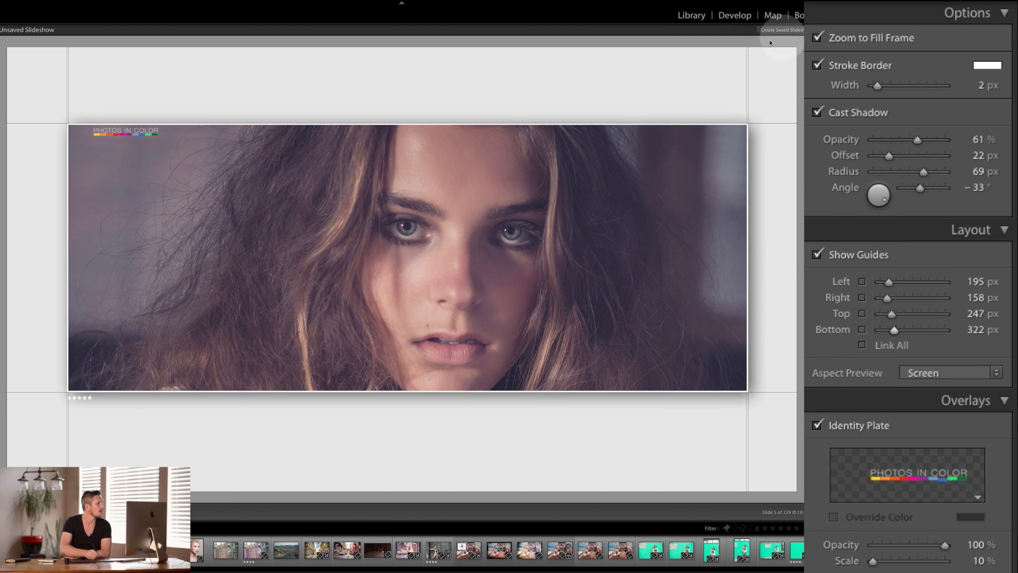
left_click(989, 378)
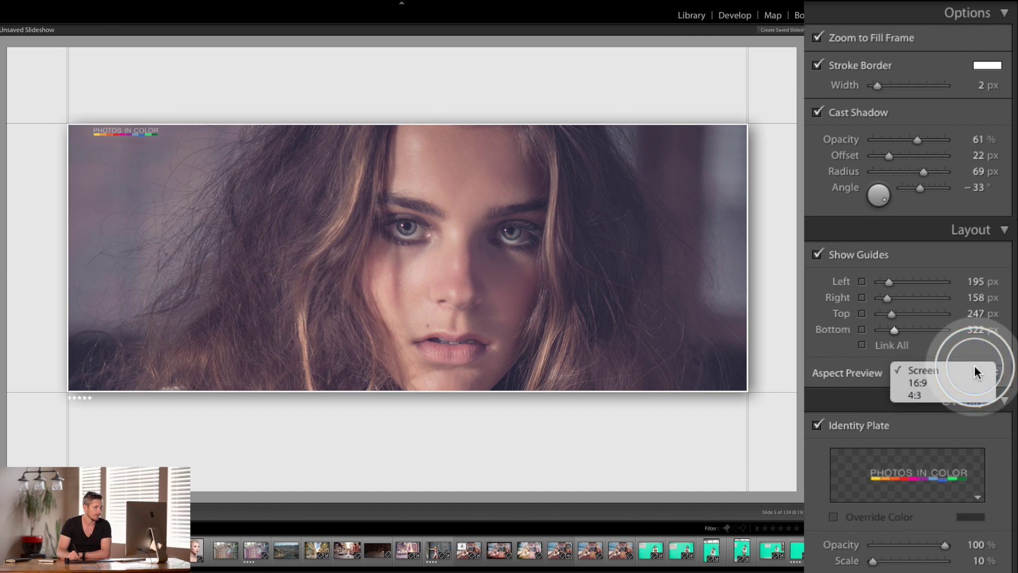
left_click(975, 371)
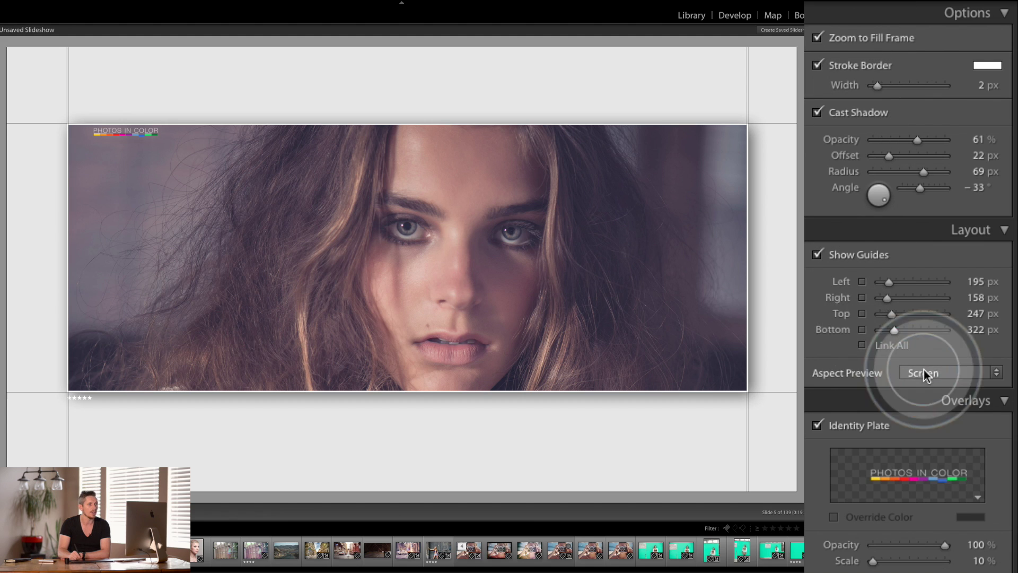
left_click(863, 347)
- Try the 4:3 and 16:9 aspect previews and return the aspect preview to Screen
left_click(922, 373)
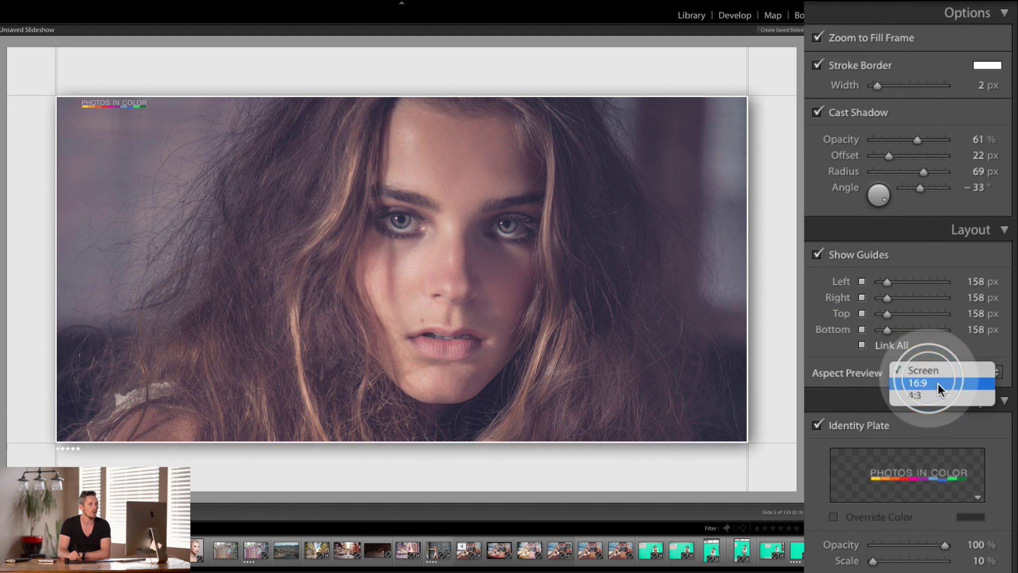
left_click(948, 399)
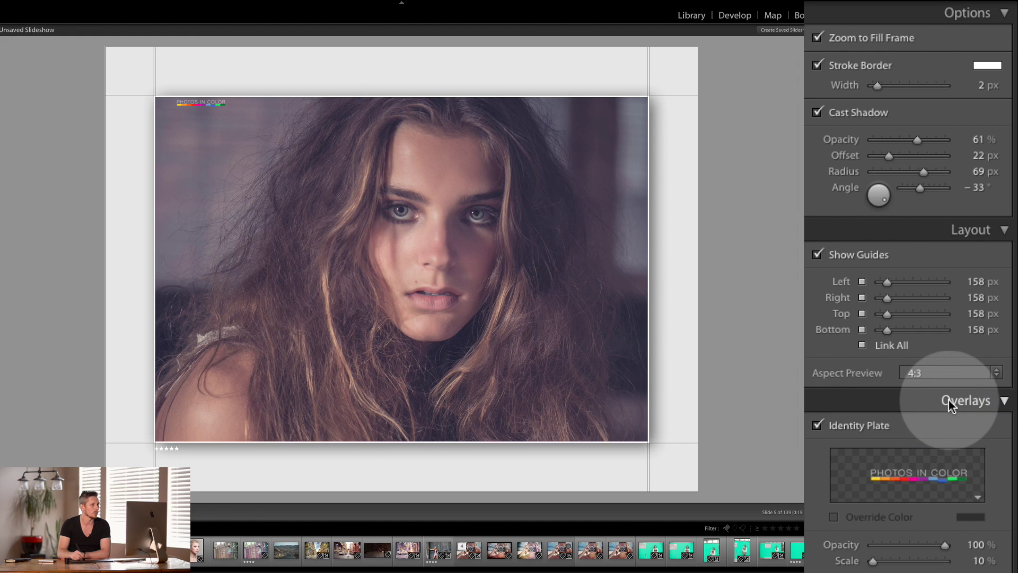
left_click(984, 375)
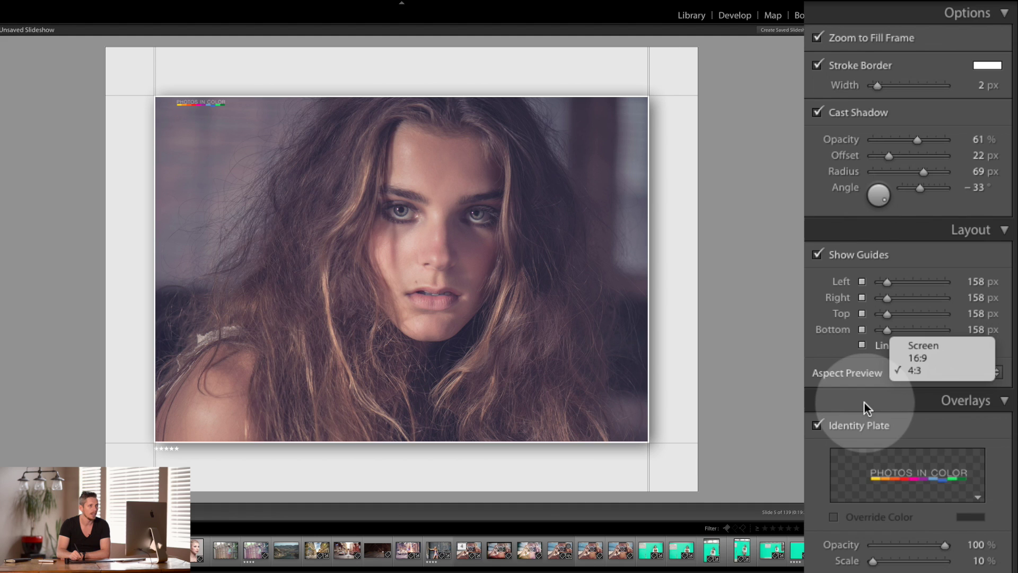
left_click(909, 359)
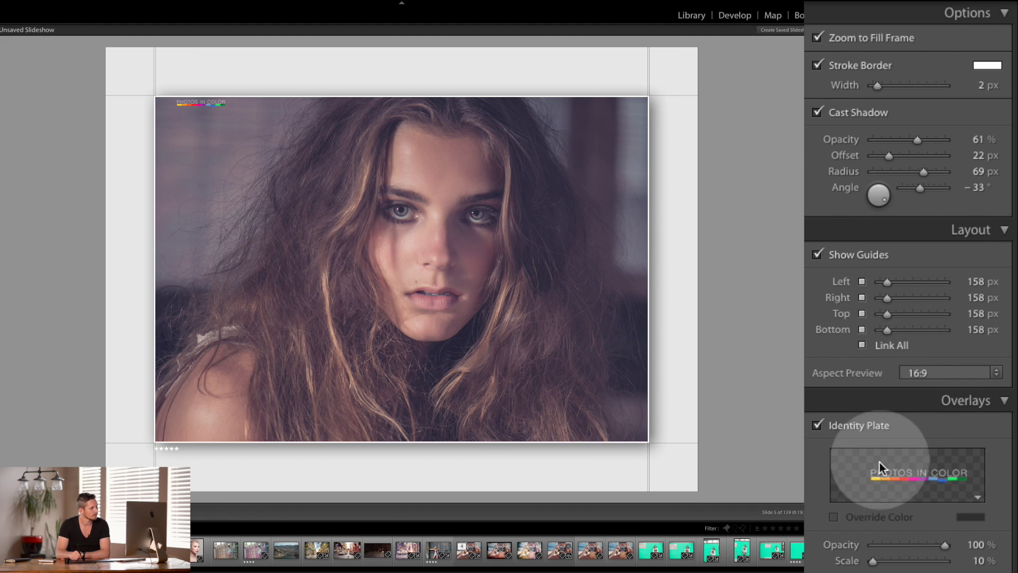
left_click(941, 374)
left_click(945, 367)
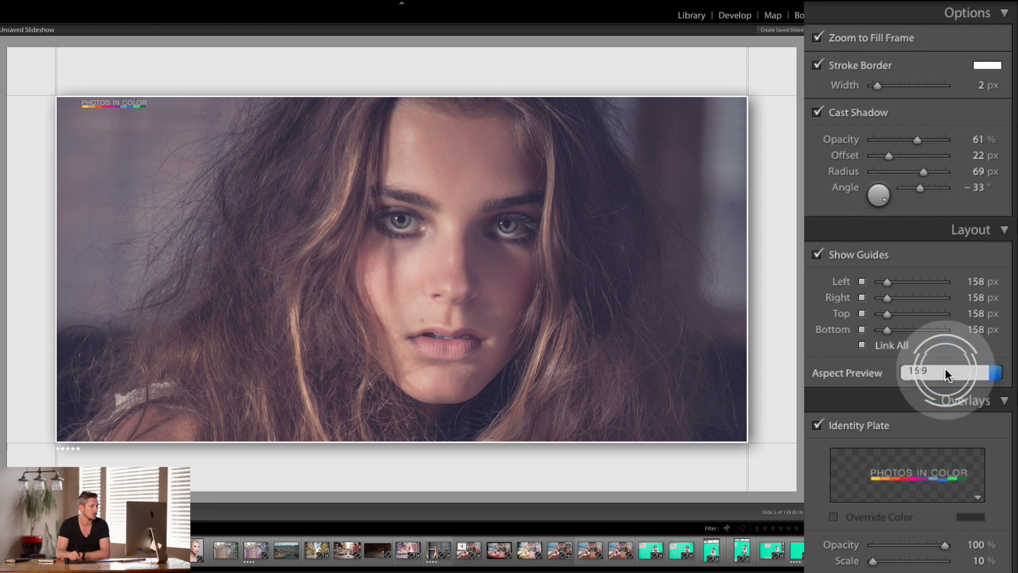
left_click(942, 365)
left_click(929, 365)
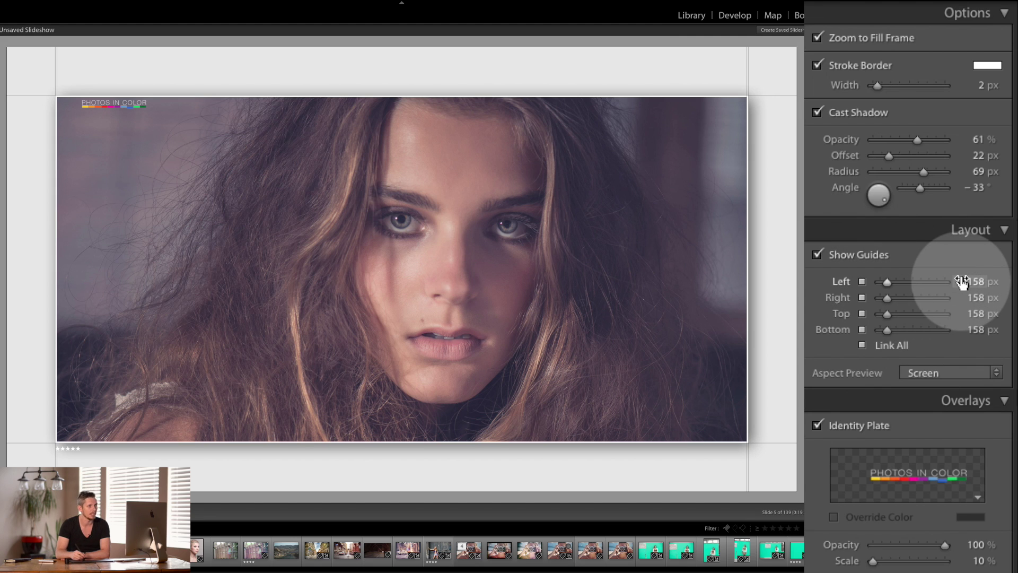
- Toggle the layout guides repeatedly and leave them turned off
scroll(997, 254, "down", 5)
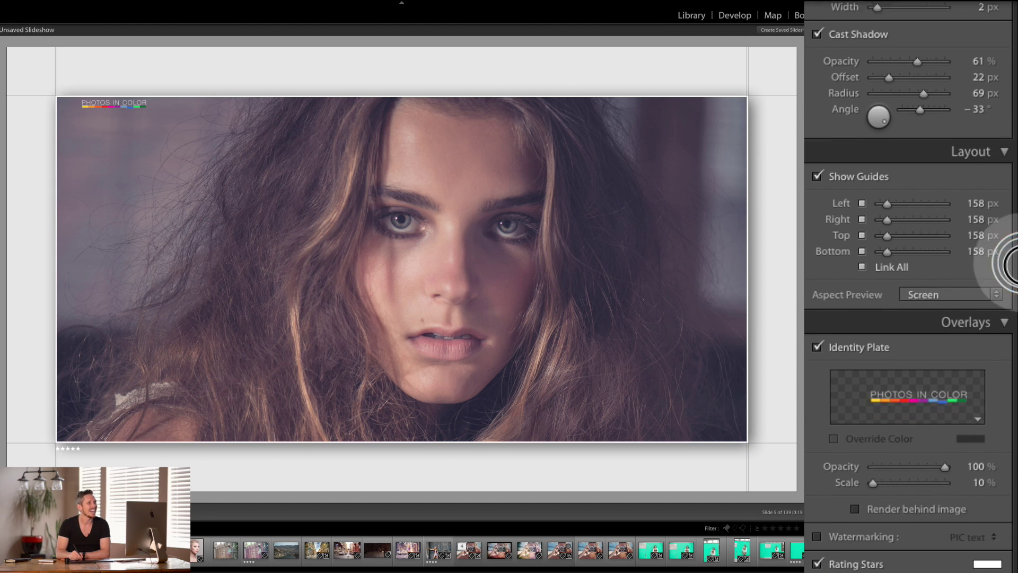
left_click(816, 125)
left_click(816, 123)
left_click(817, 123)
left_click(819, 123)
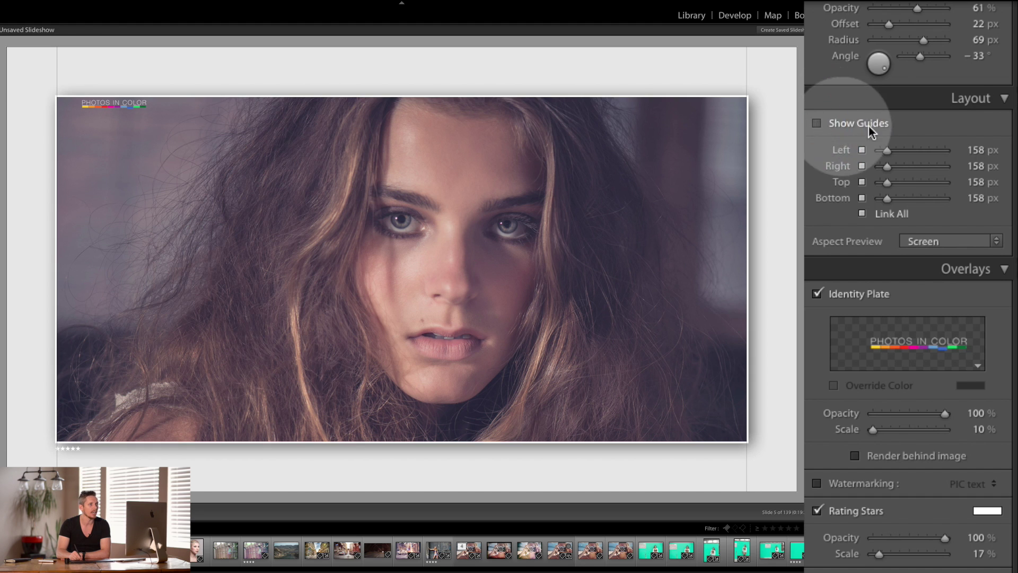
- Turn off Zoom to Fill Frame and adjust the linked margins, trying 466 px and settling on 51 px
left_click_drag(887, 151, 903, 152)
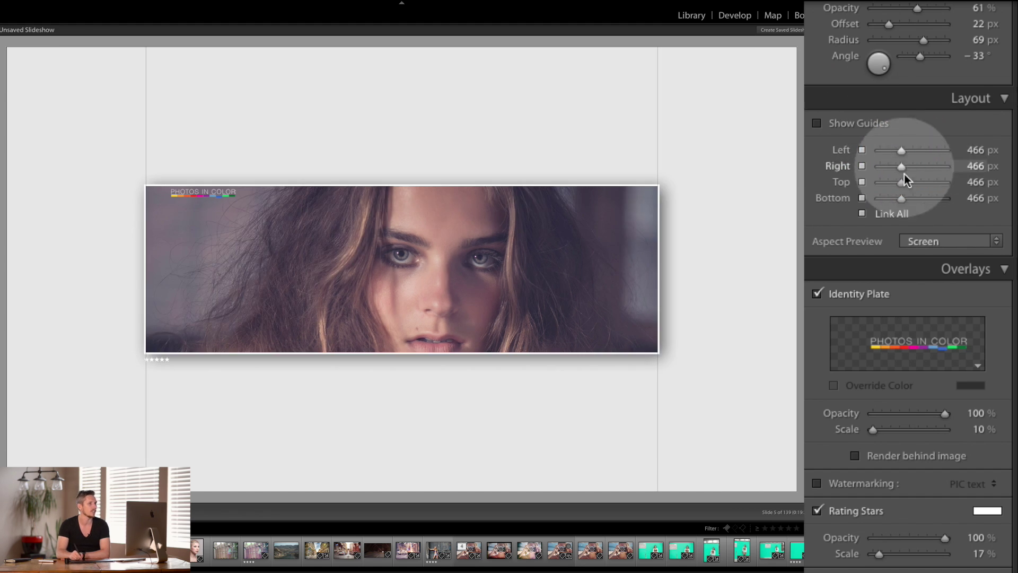
scroll(1003, 106, "up", 5)
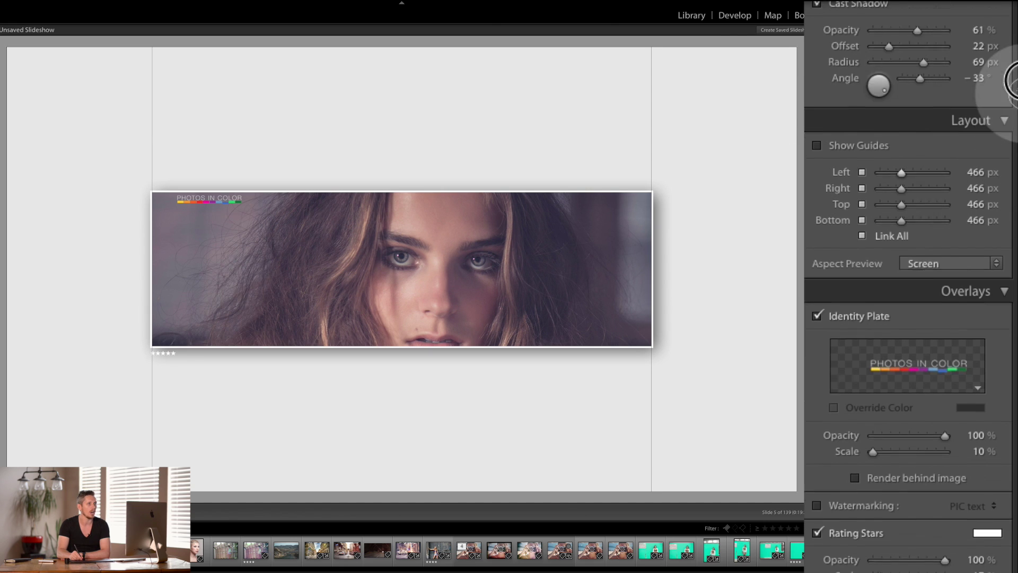
left_click(865, 40)
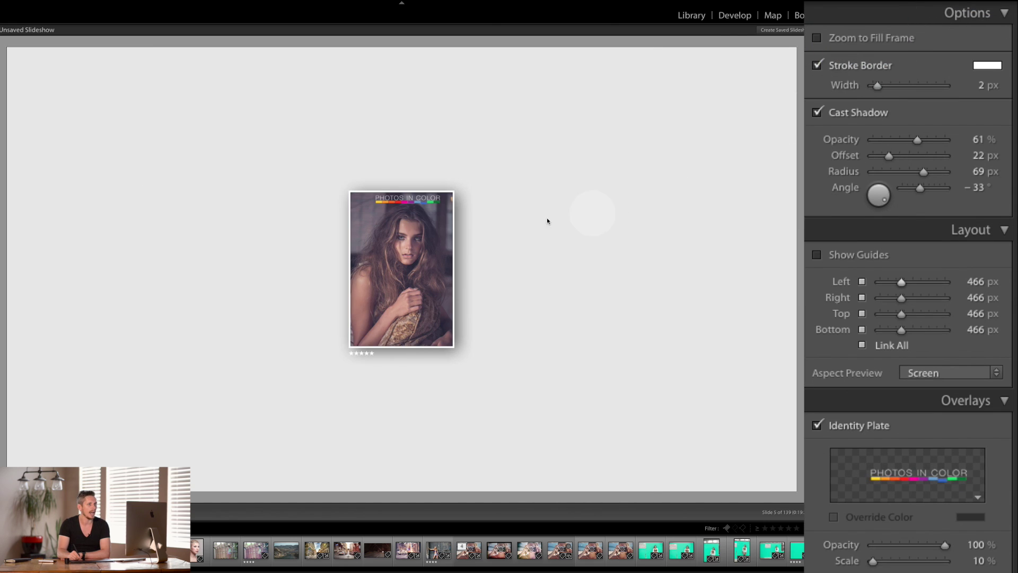
left_click_drag(903, 282, 883, 282)
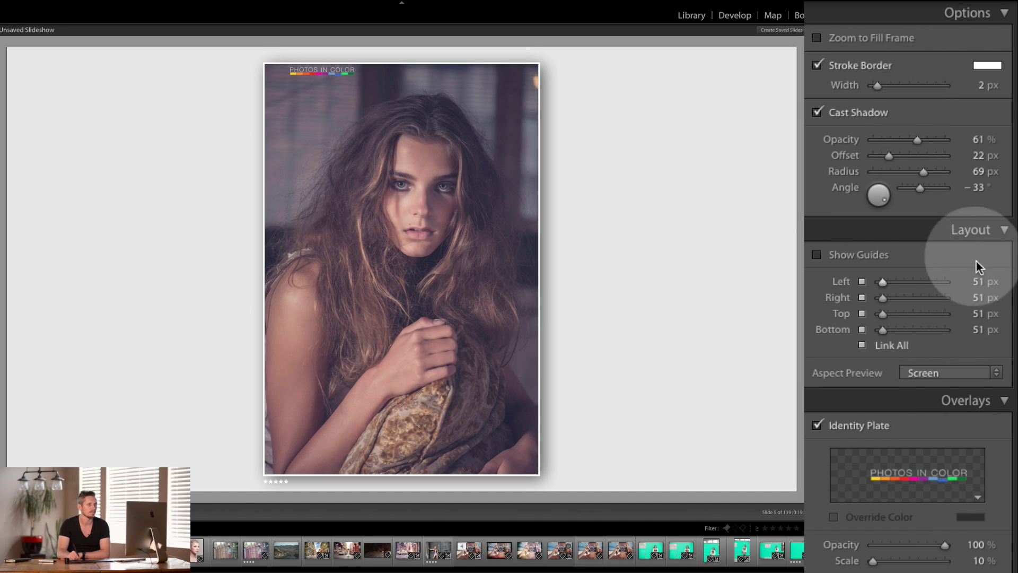
- Toggle the identity plate overlay off and on, and open its editor and cancel without changes
left_click_drag(1015, 278, 1007, 372)
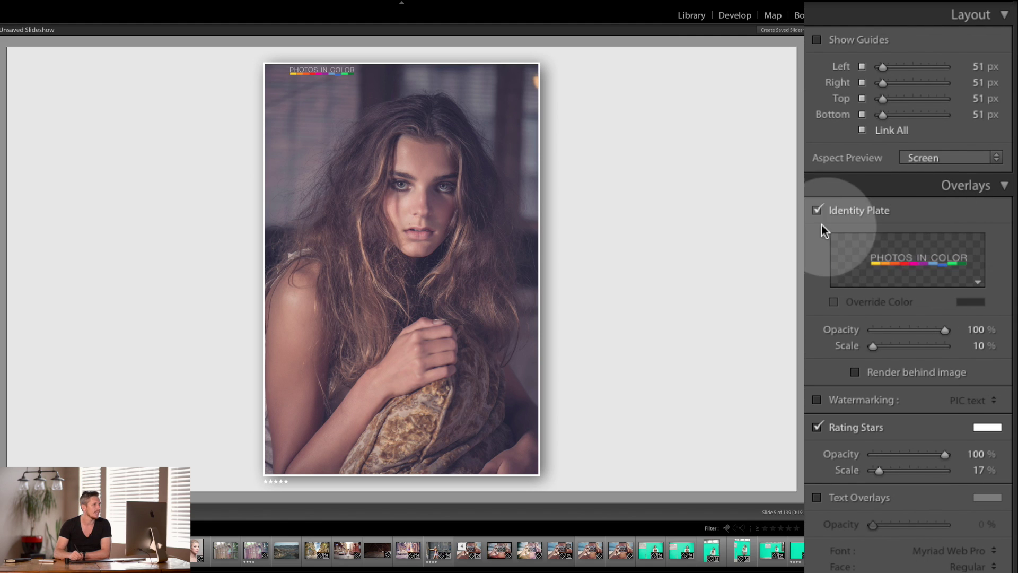
left_click(817, 210)
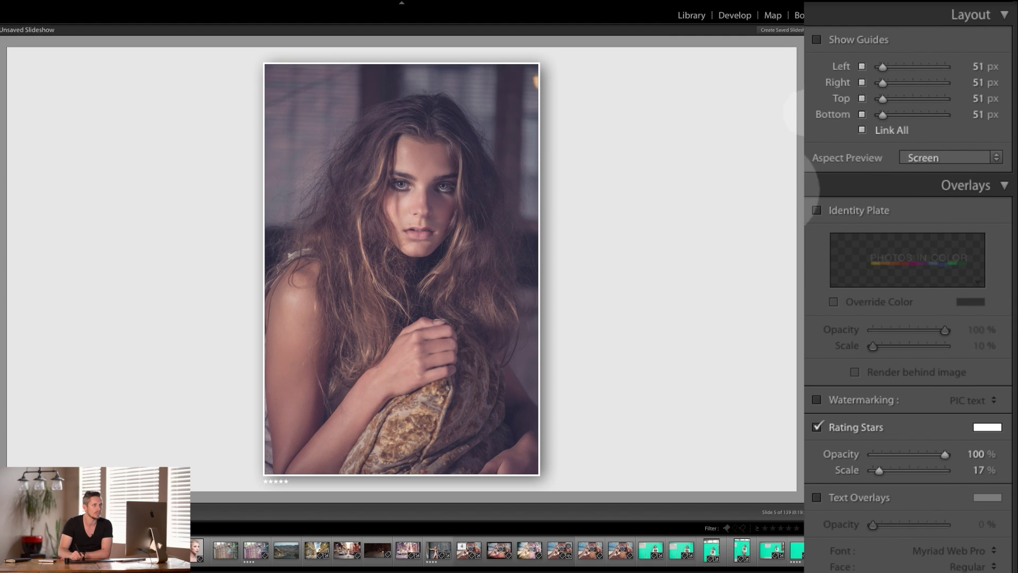
left_click(817, 210)
left_click(955, 274)
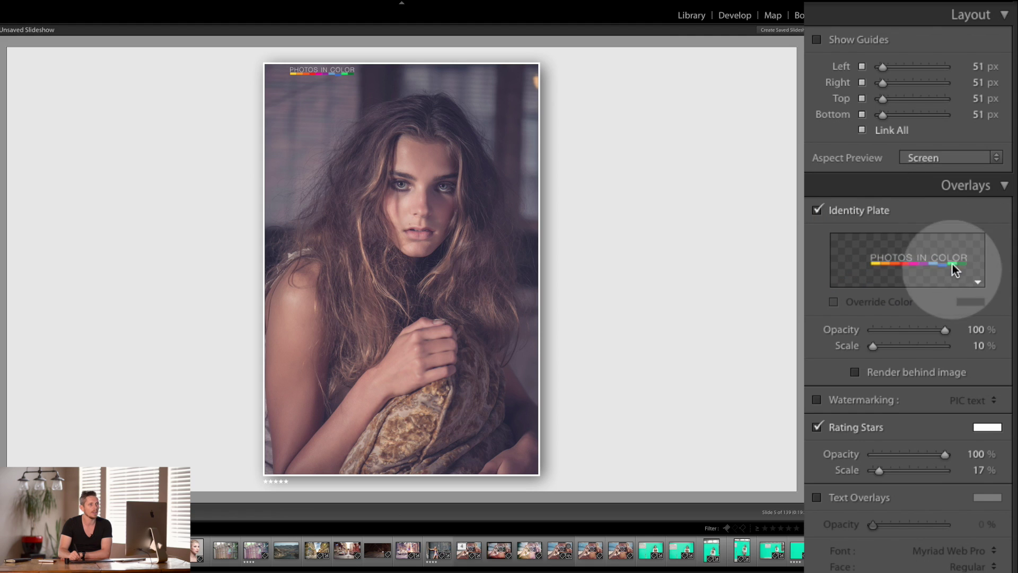
left_click(963, 288)
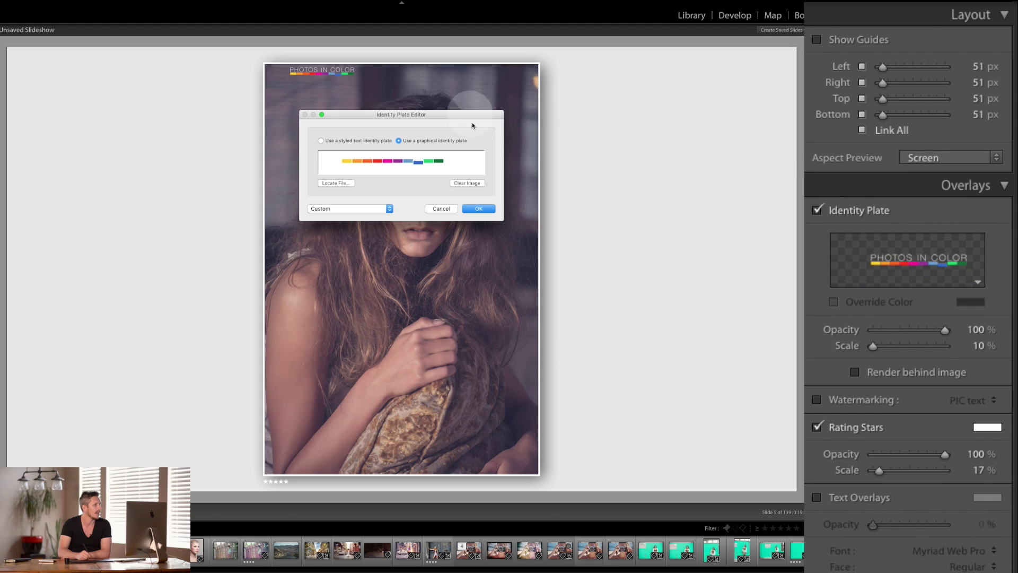
left_click(440, 209)
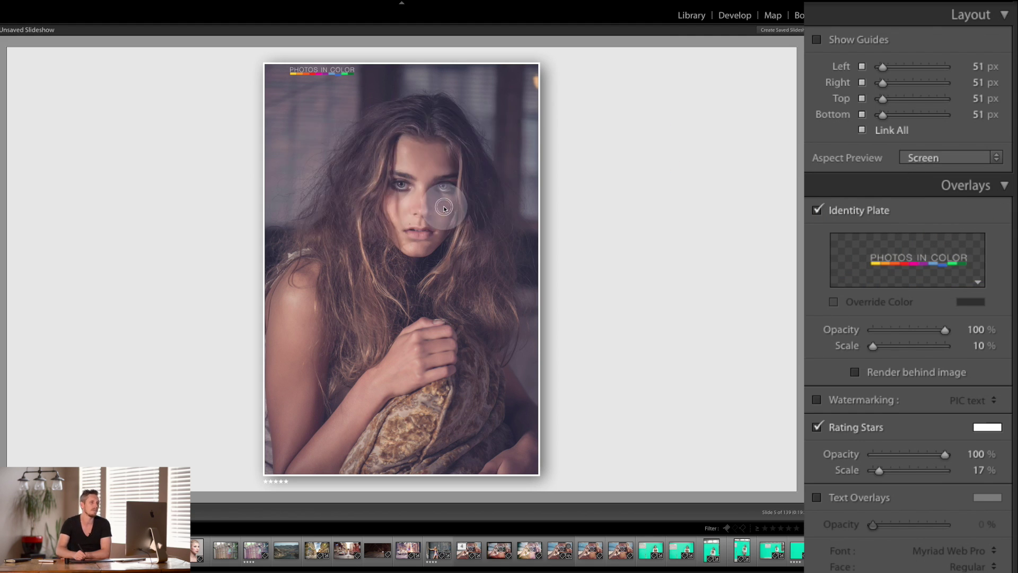
left_click(672, 248)
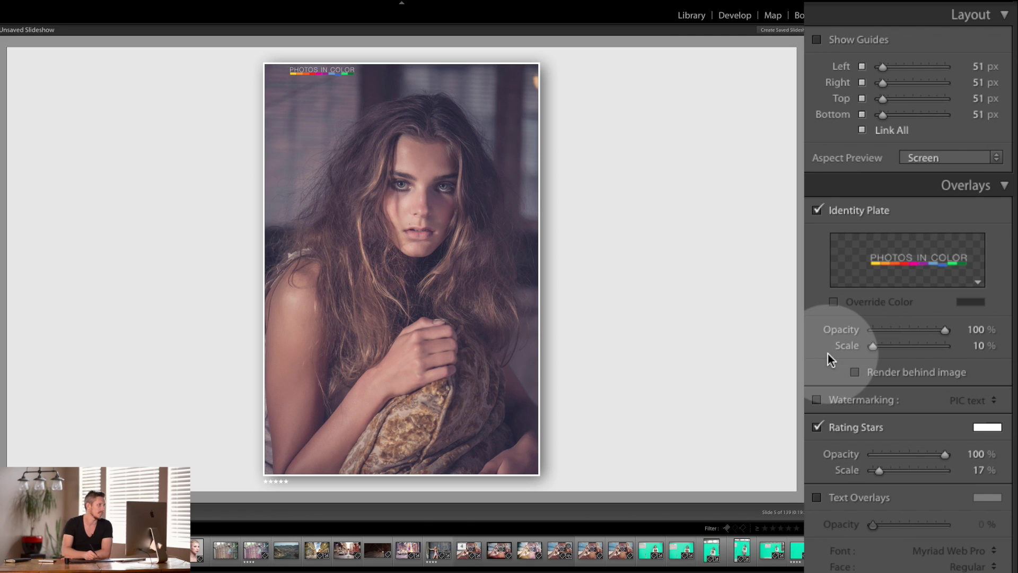
- Try the identity plate off the photo on the slide background at 12% scale, anchored to the photo's upper-left corner
left_click_drag(310, 72, 294, 74)
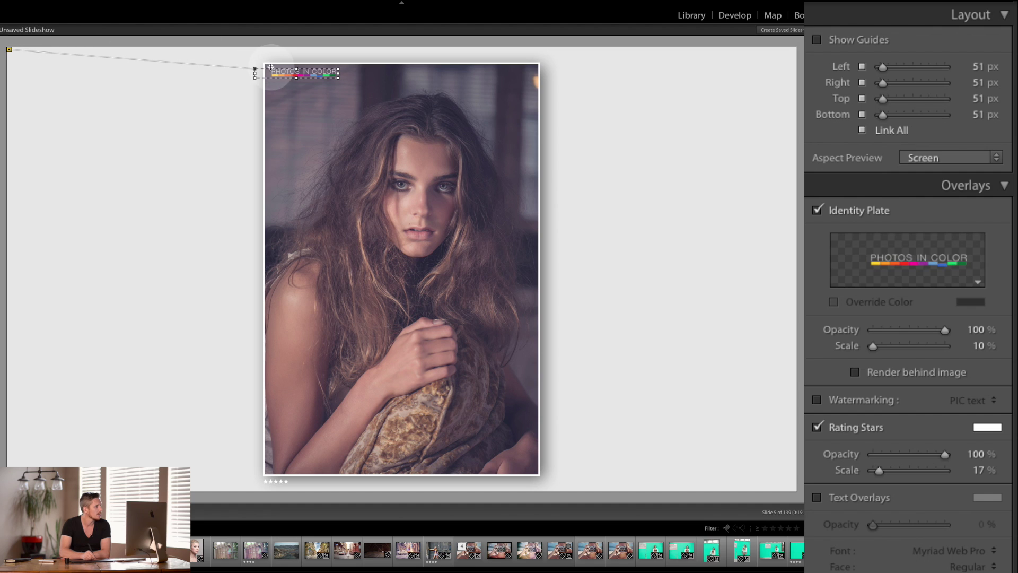
left_click_drag(274, 72, 170, 115)
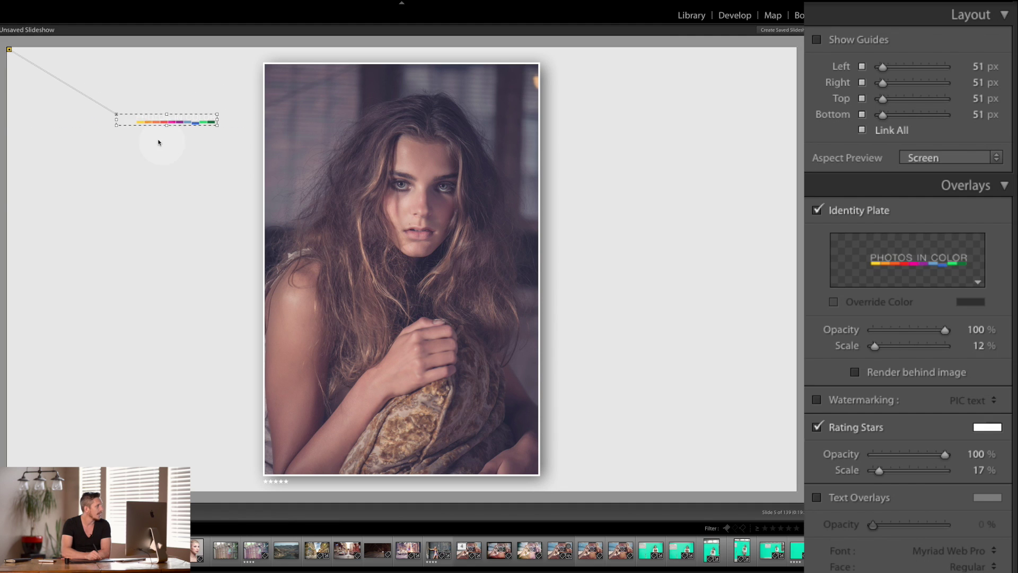
left_click(267, 67)
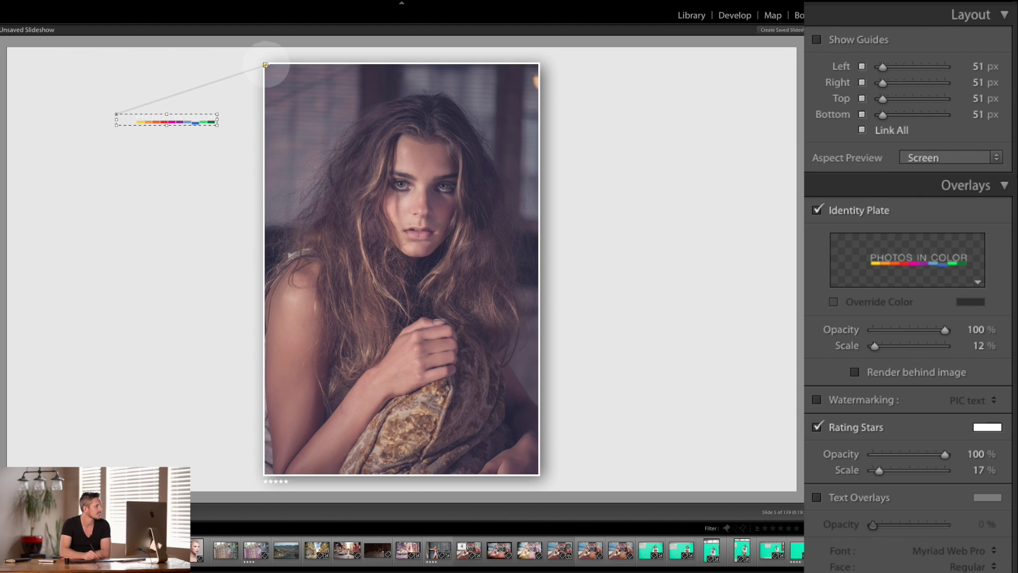
left_click_drag(187, 116, 172, 117)
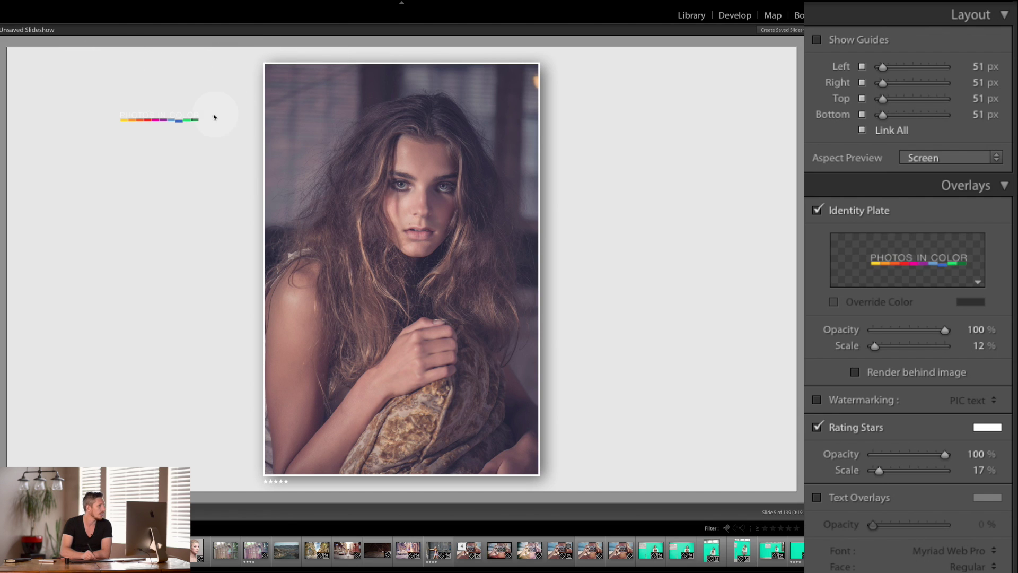
- Anchor the identity plate to the slide's upper-left corner, place it beside that corner, and check it on the camera photo
left_click_drag(192, 54, 11, 44)
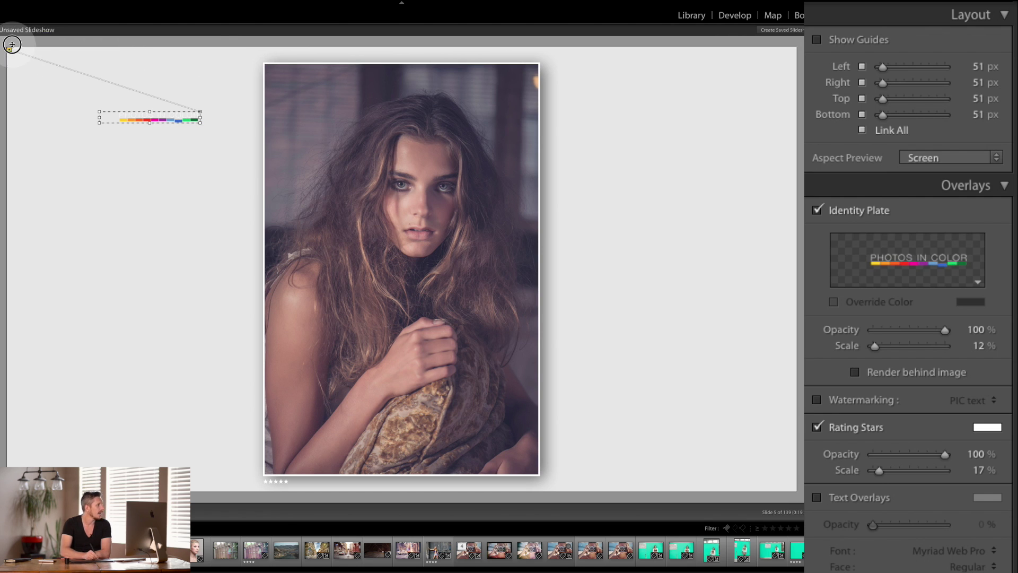
left_click_drag(154, 120, 56, 63)
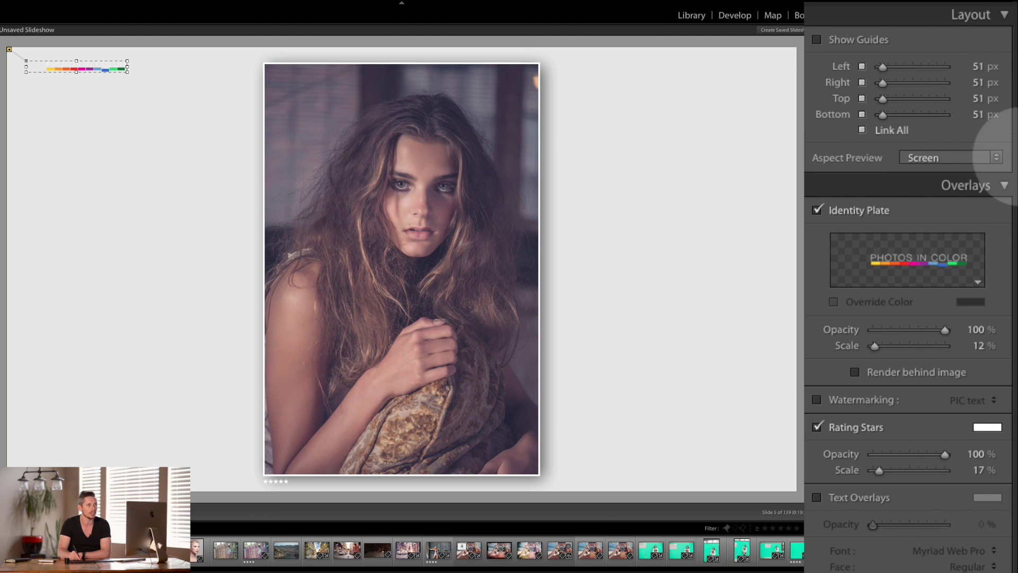
scroll(1008, 132, "up", 5)
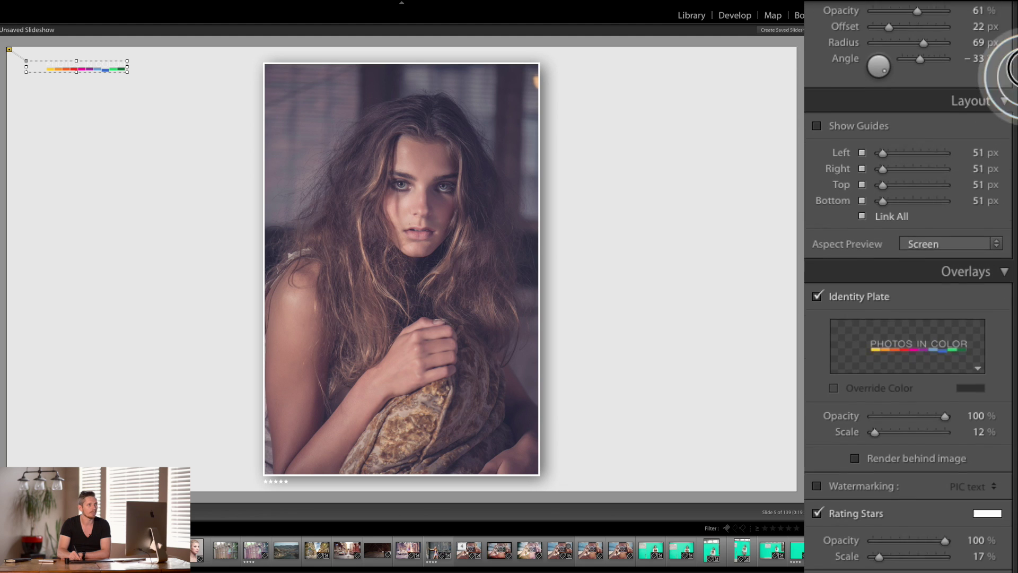
scroll(997, 32, "down", 1)
scroll(955, 79, "up", 1)
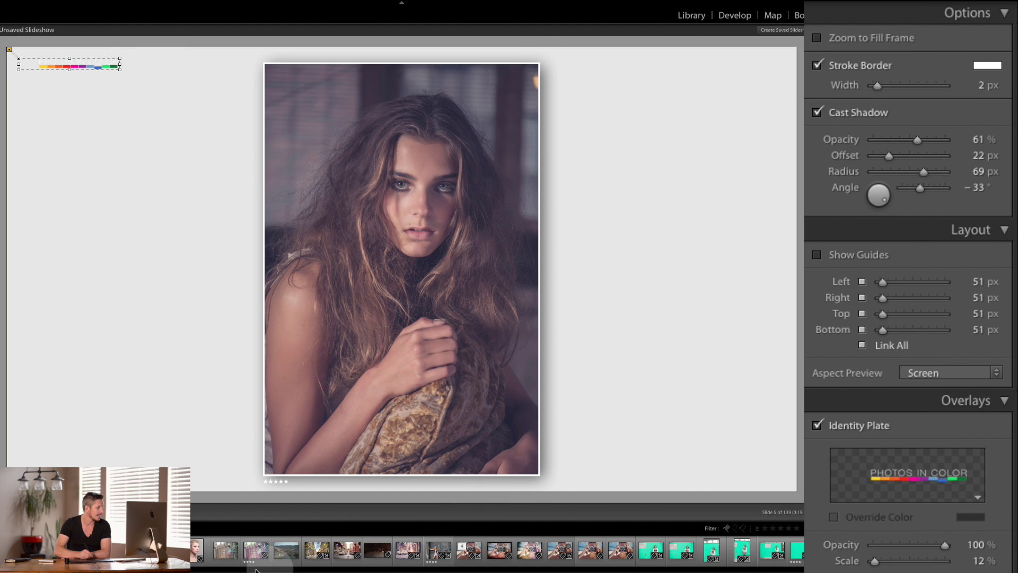
left_click(499, 552)
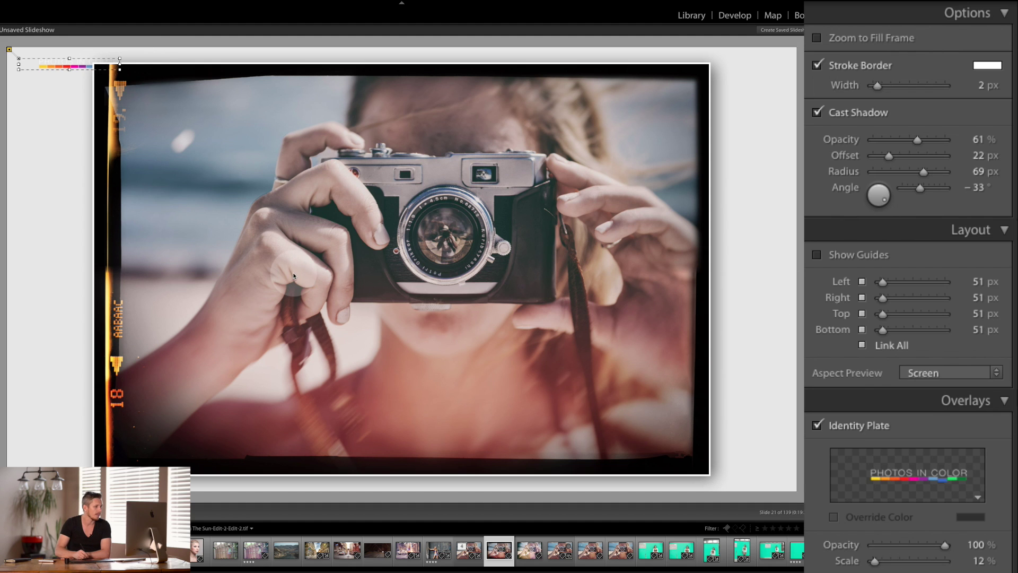
left_click(432, 548)
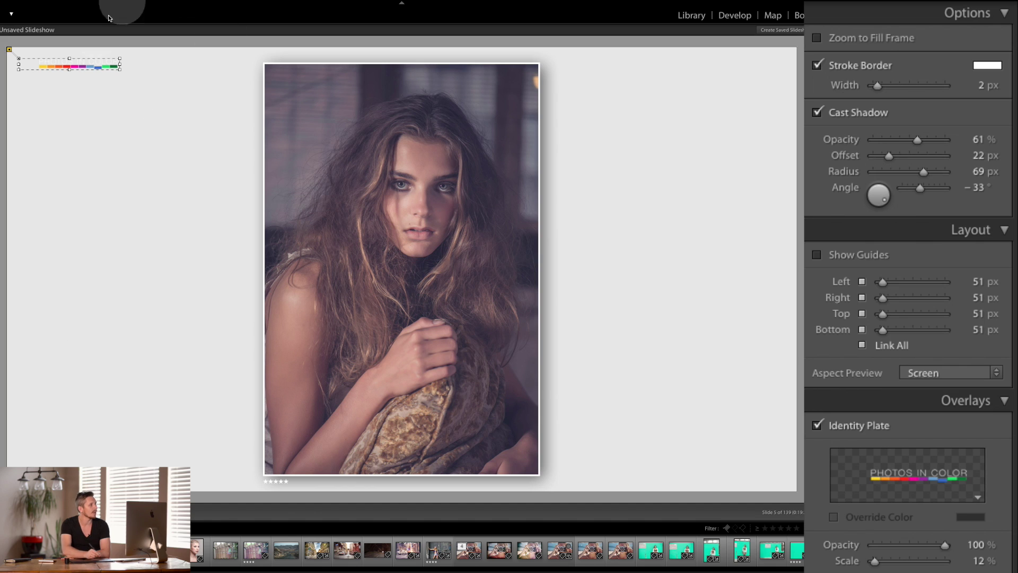
- Move the identity plate inside the photo's upper-left corner, anchored to the photo, and reduce its scale to 10%
left_click_drag(51, 75, 345, 75)
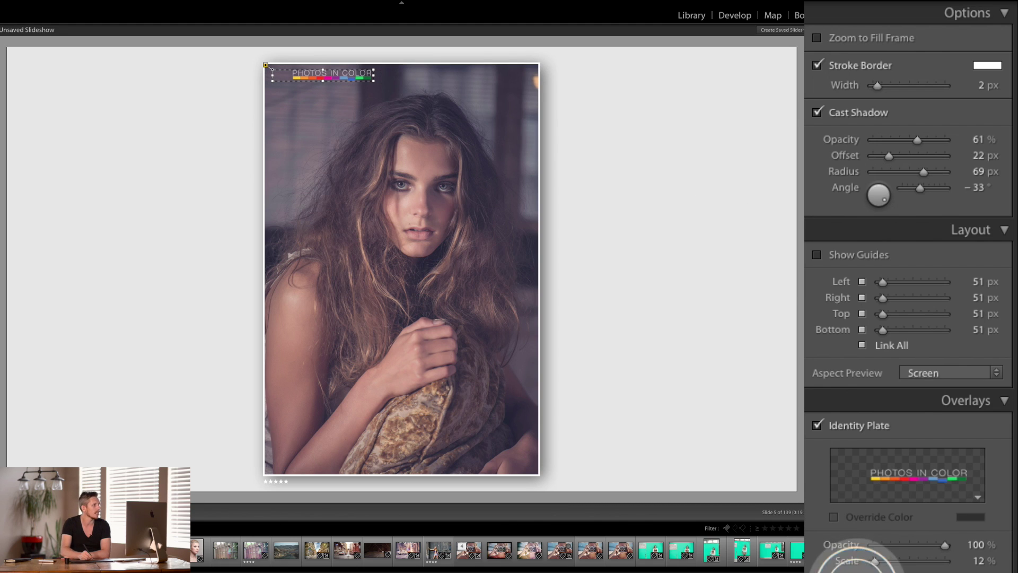
left_click_drag(347, 73, 326, 71)
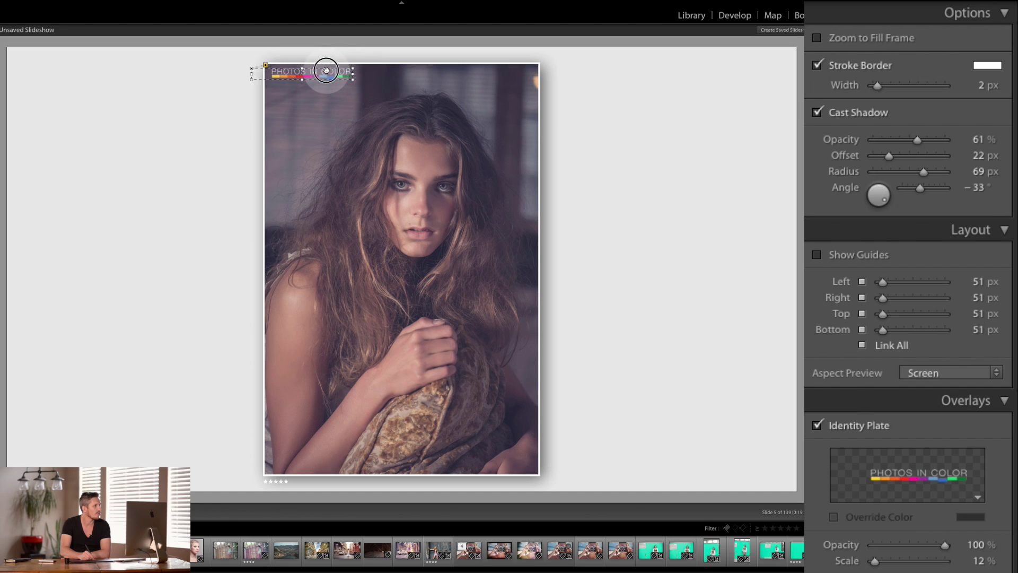
left_click_drag(342, 80, 344, 75)
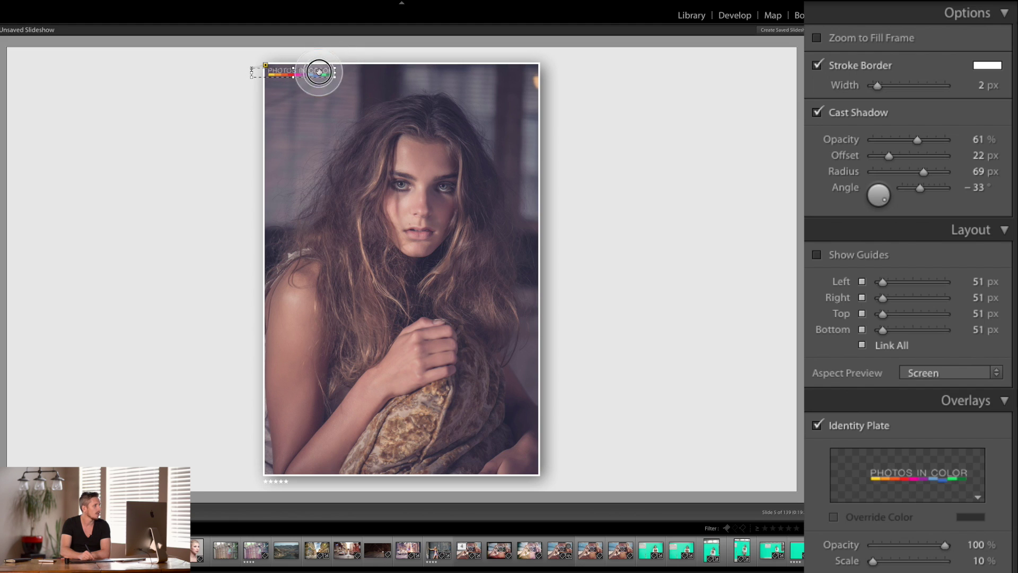
left_click_drag(318, 71, 321, 74)
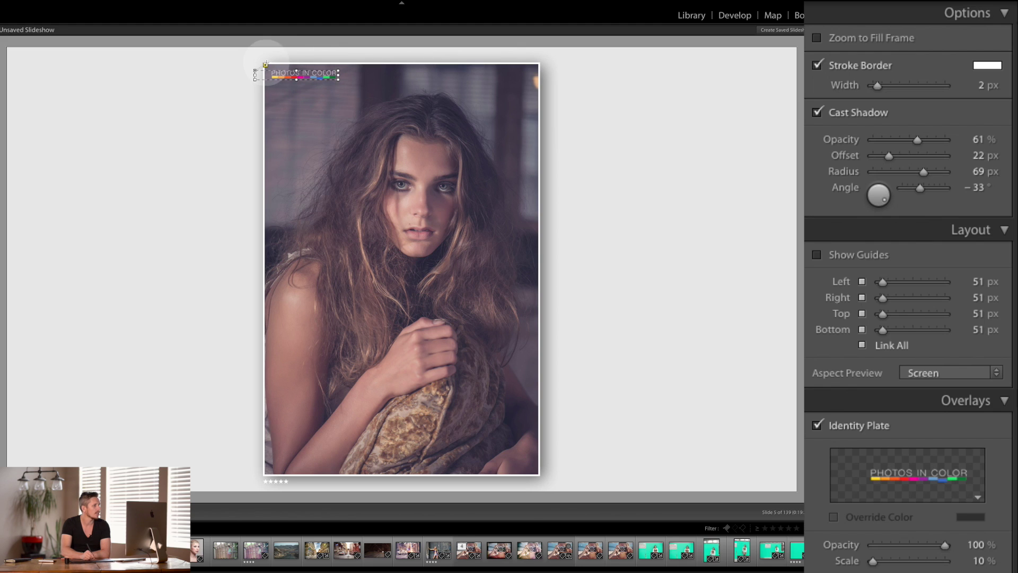
- Examine the identity plate's placement on the desert road, blonde portrait and camera slides
left_click(283, 553)
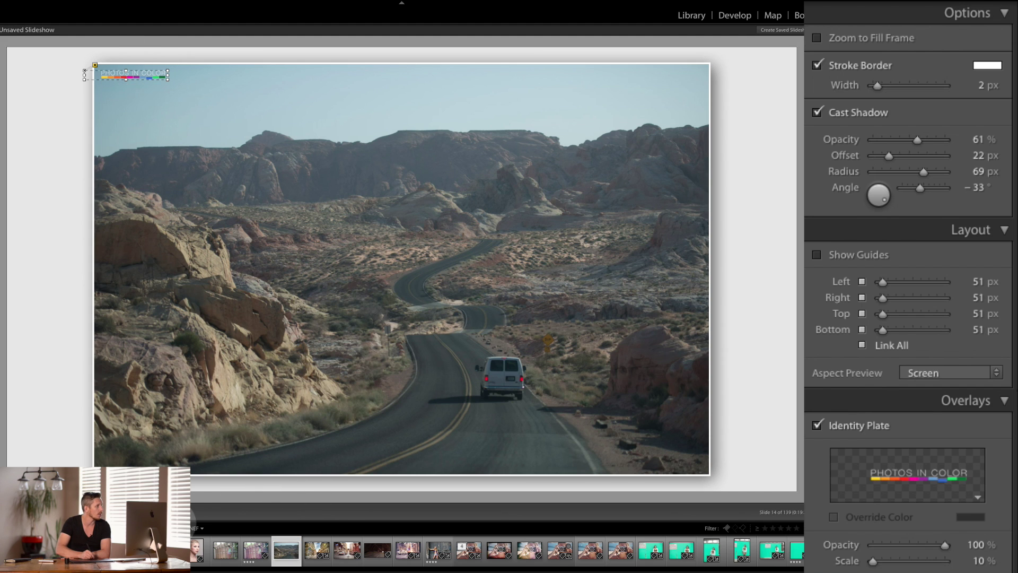
key("Left")
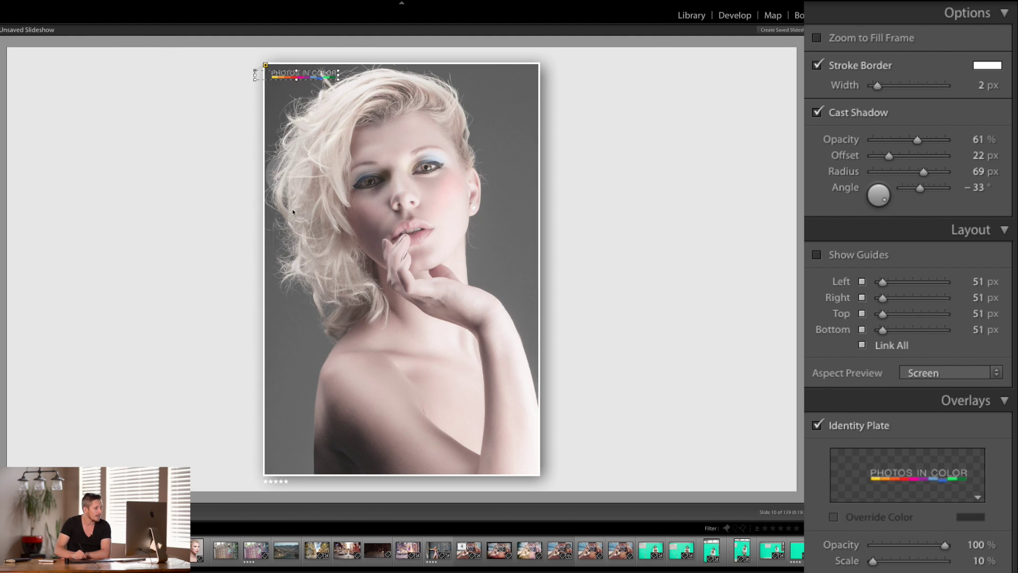
left_click(526, 556)
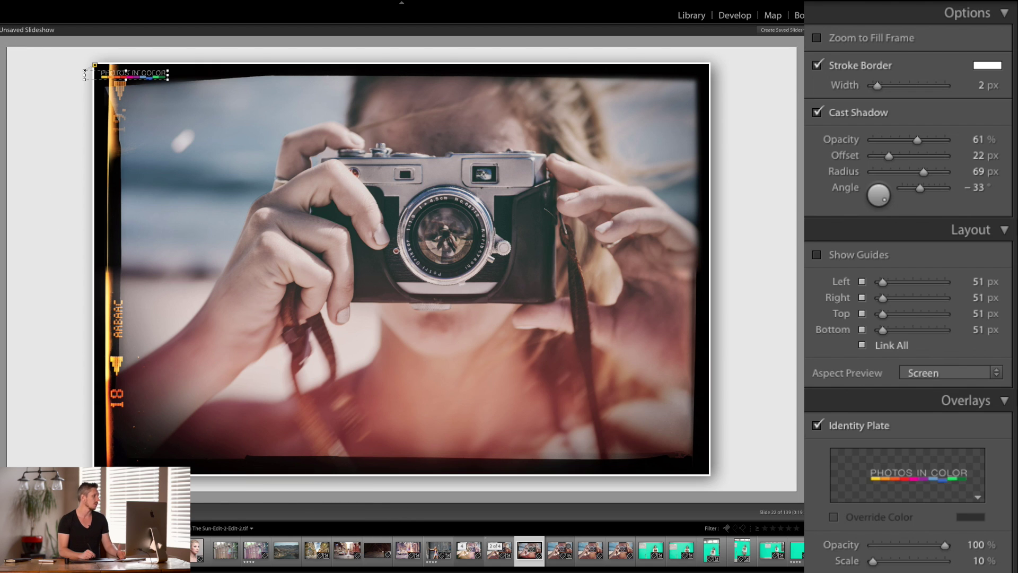
- Anchor the identity plate to the slide's upper-left corner and move it onto the background beside that corner
left_click_drag(130, 69, 9, 50)
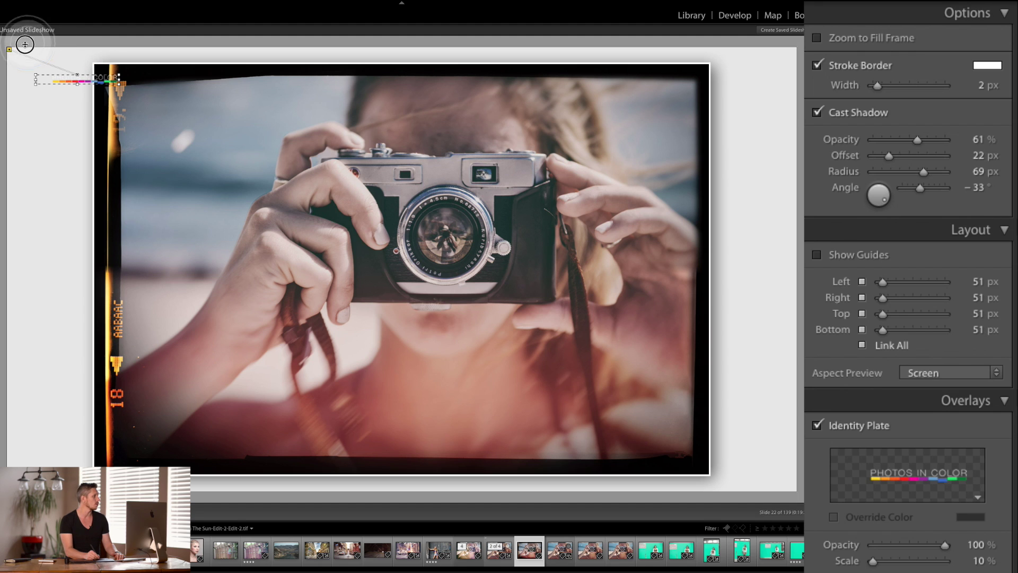
left_click_drag(80, 81, 60, 65)
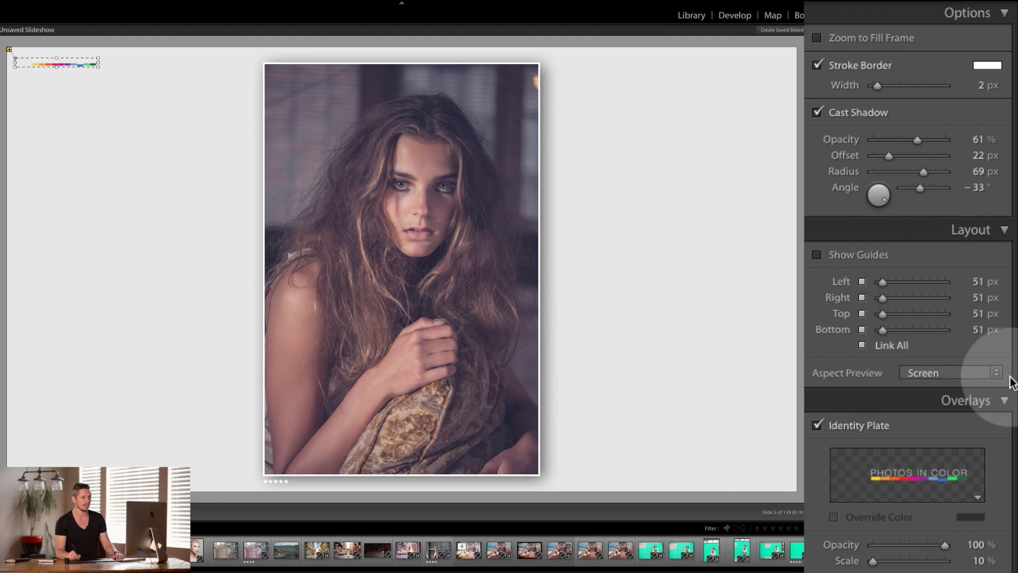
- Turn on watermarking and try the PIC text and PIC White watermarks
left_click_drag(1011, 366, 1007, 507)
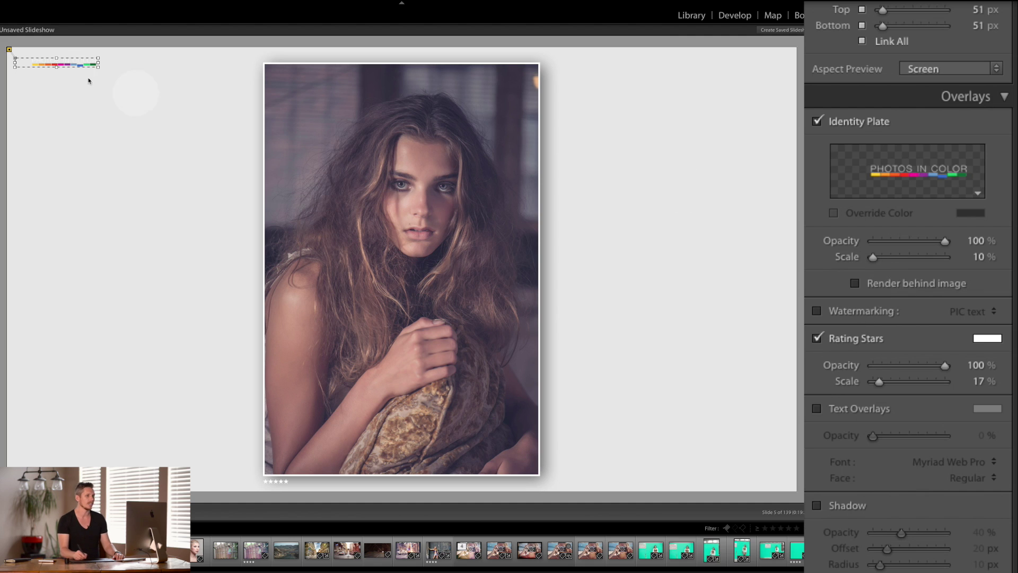
left_click(848, 310)
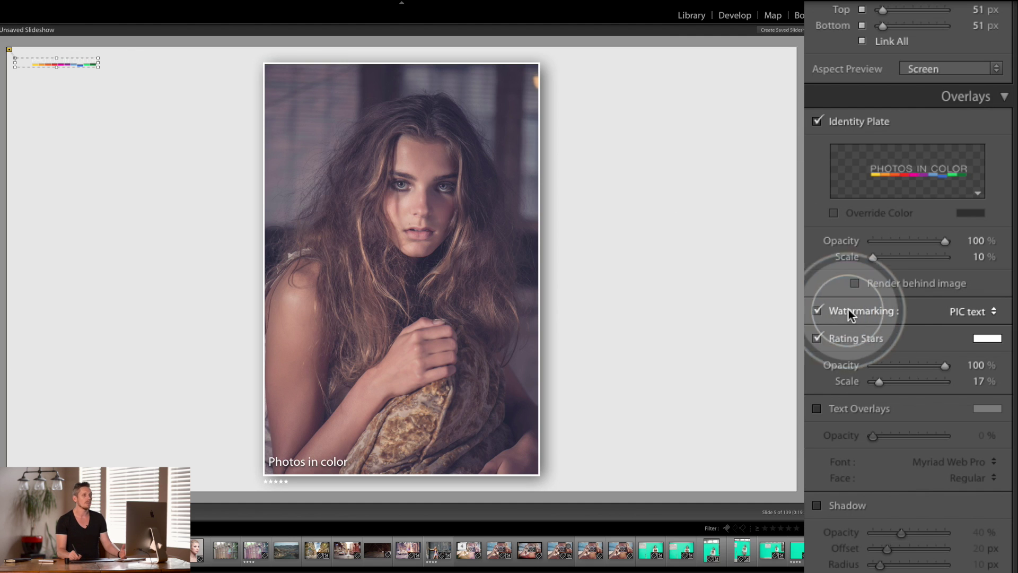
left_click(994, 313)
left_click(981, 311)
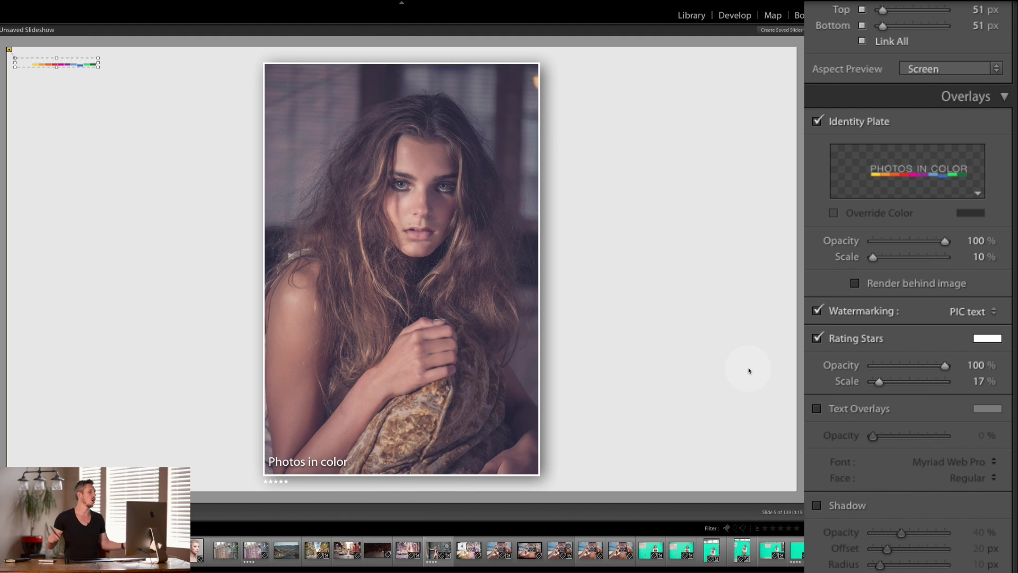
left_click(981, 311)
left_click(972, 333)
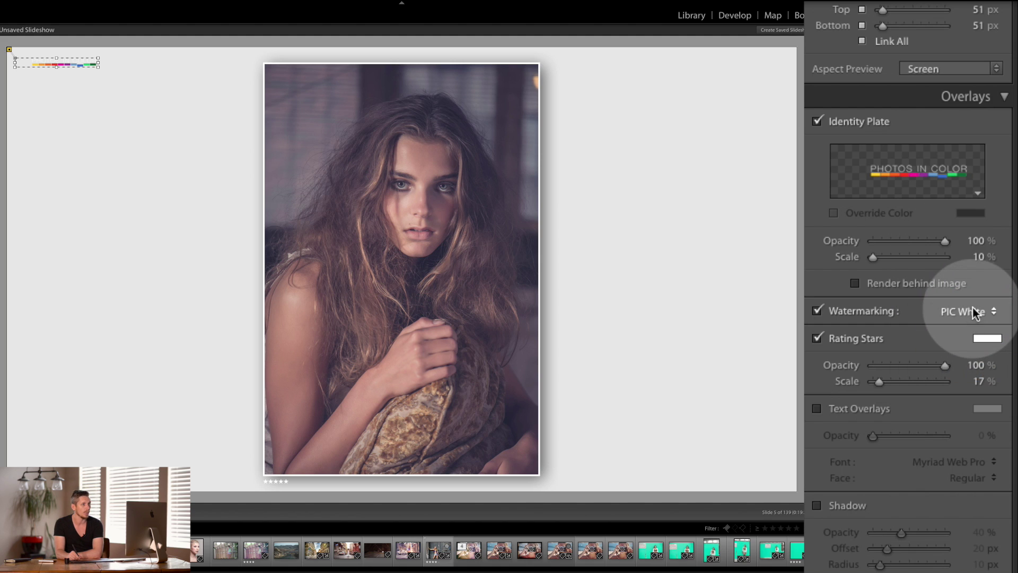
- Try the Stokpic and Stokpic New watermarks on the slide
left_click(976, 312)
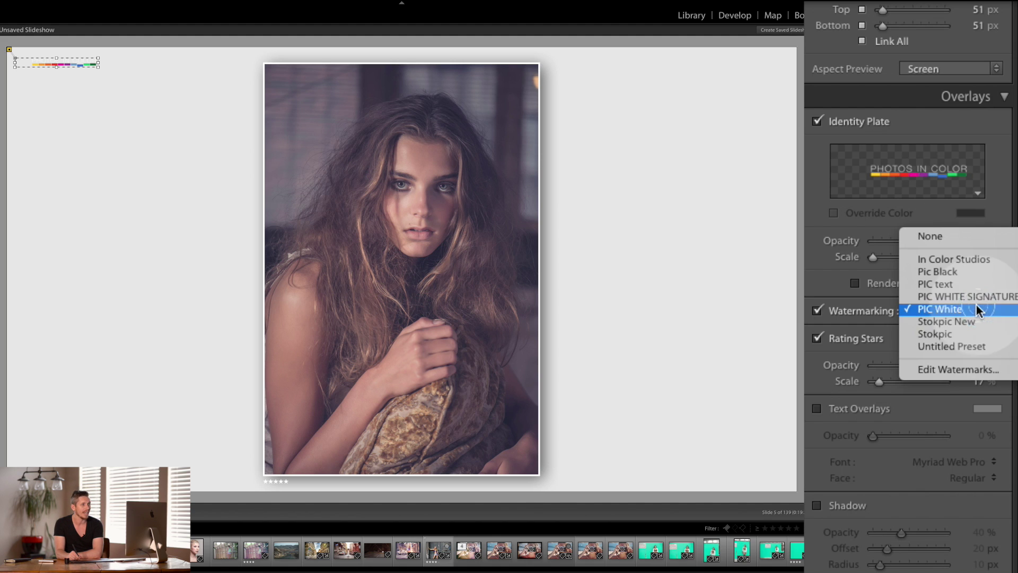
left_click(984, 334)
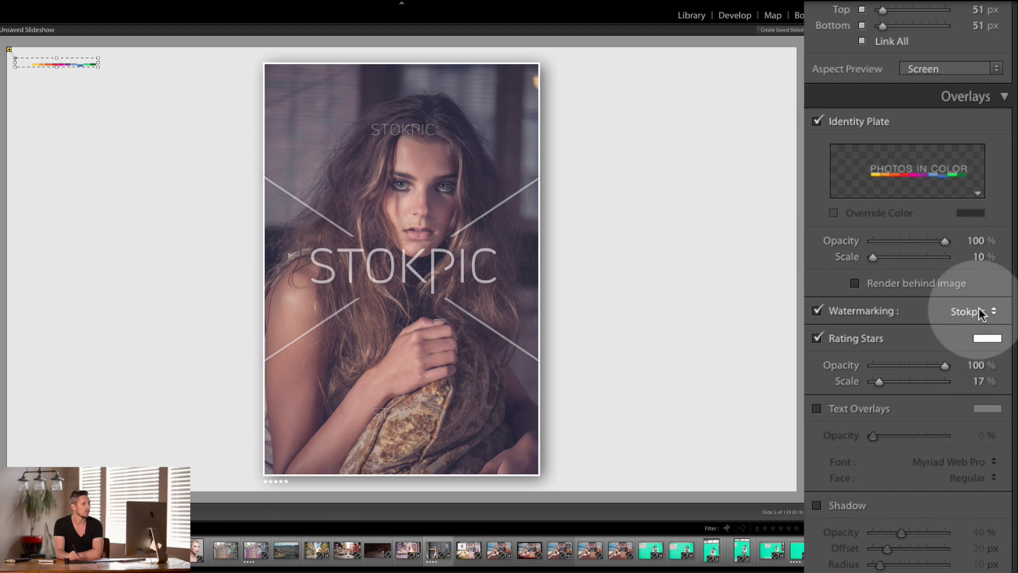
left_click(979, 314)
left_click(974, 298)
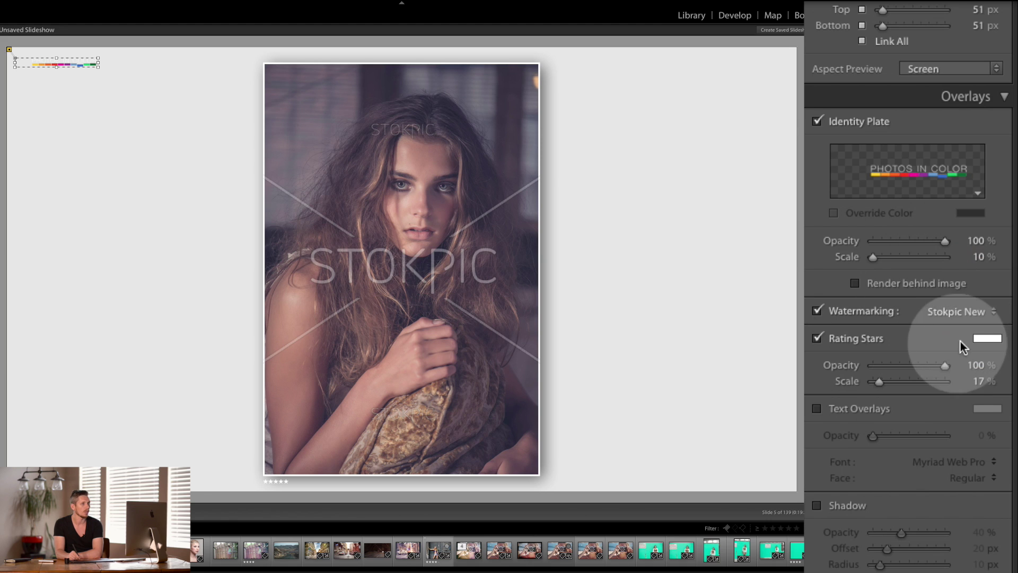
- Set the watermark to None and turn watermarking off
left_click(973, 312)
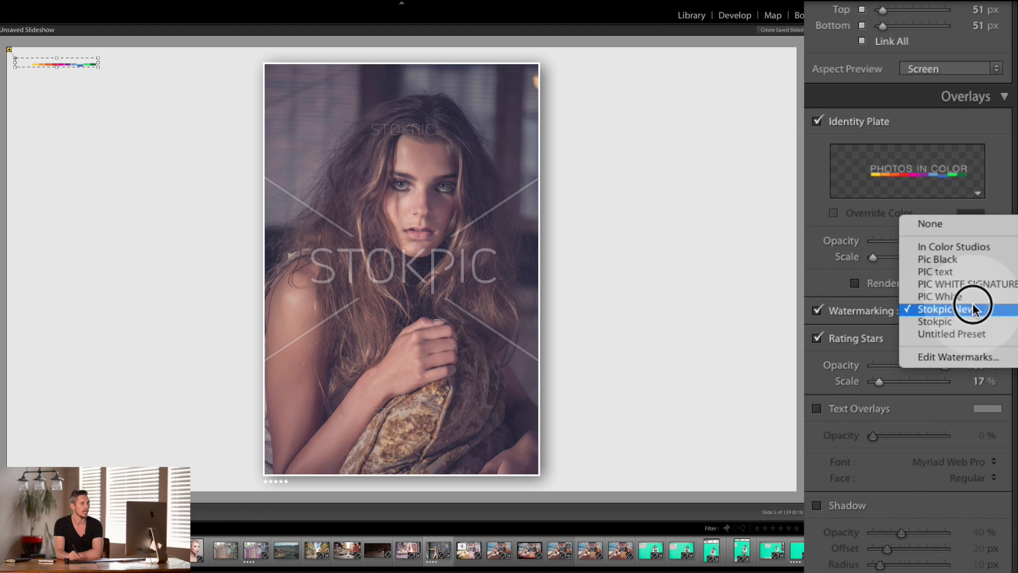
left_click(961, 224)
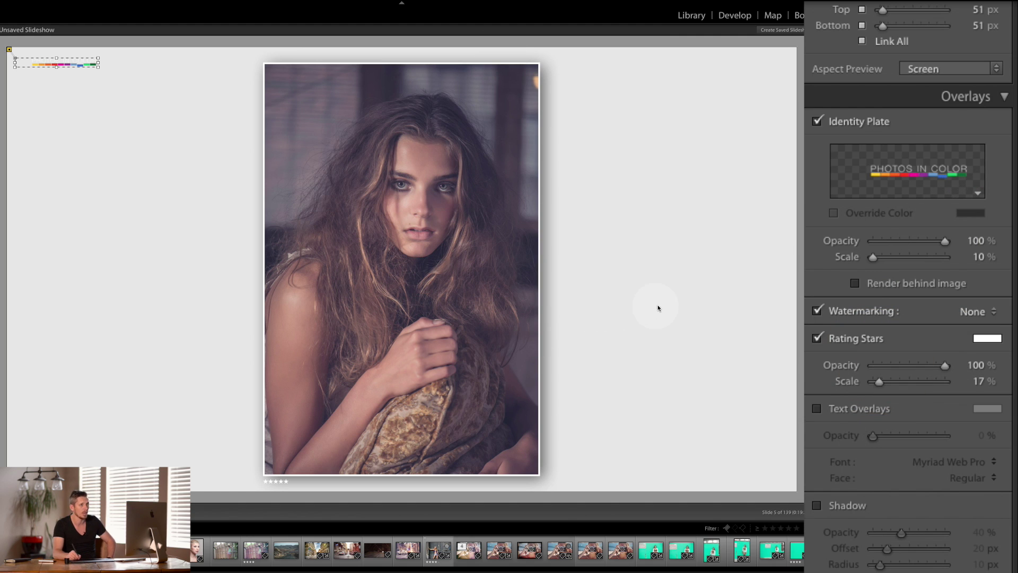
left_click(817, 312)
- Toggle the rating stars off and on, and slightly reposition the identity plate and the stars
left_click(817, 338)
left_click(817, 340)
left_click(286, 482)
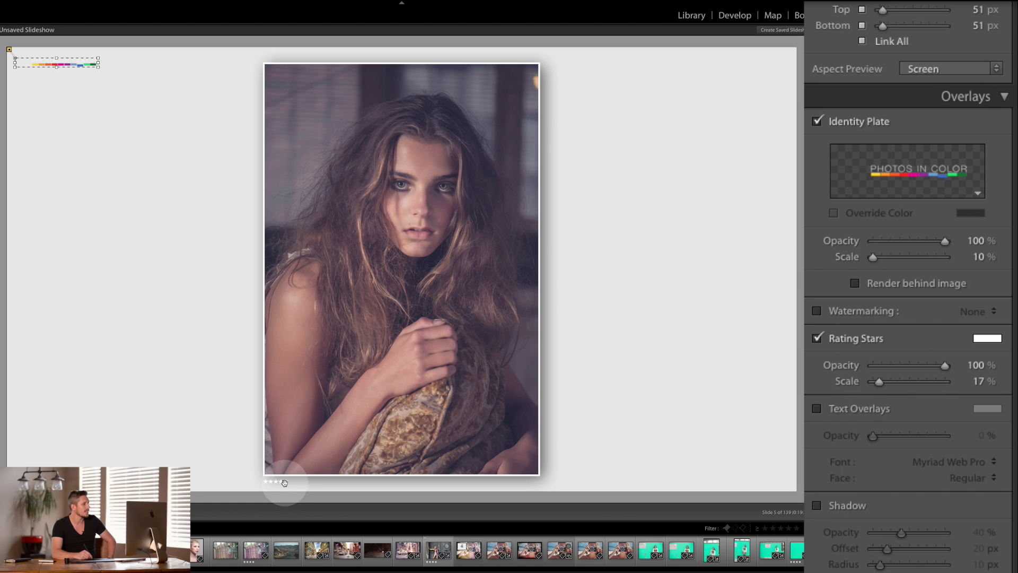
left_click(281, 481)
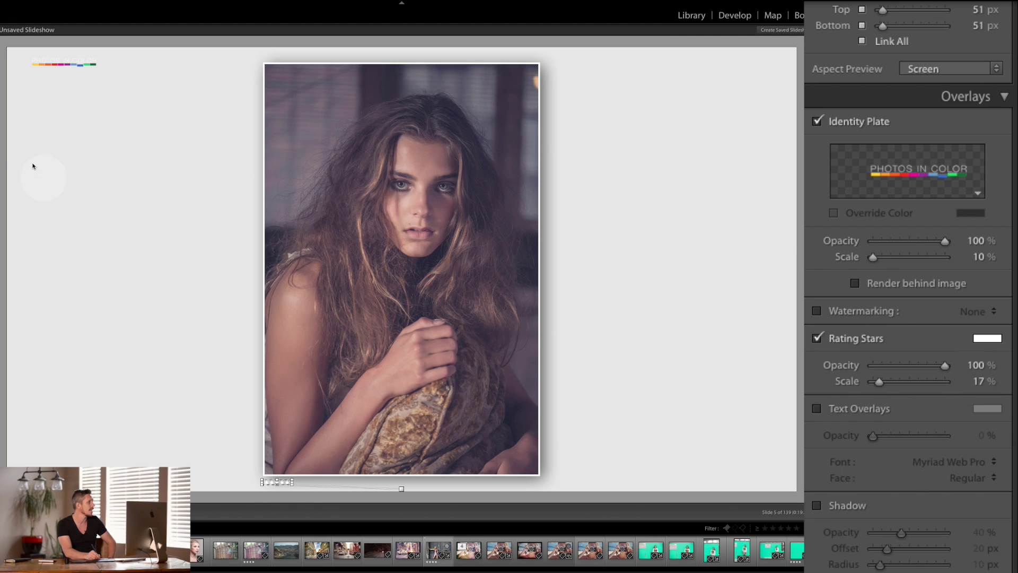
left_click_drag(59, 66, 63, 61)
left_click(285, 490)
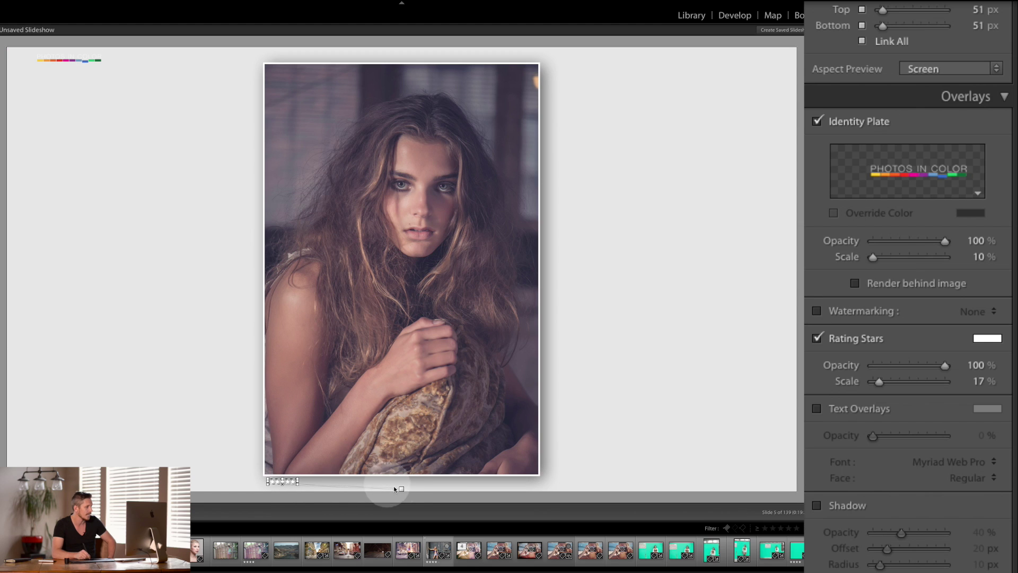
- Place the rating stars inside the photo at 20% scale, anchored to its lower-left corner, and check them on other slides
left_click_drag(399, 489, 268, 467)
left_click(284, 489)
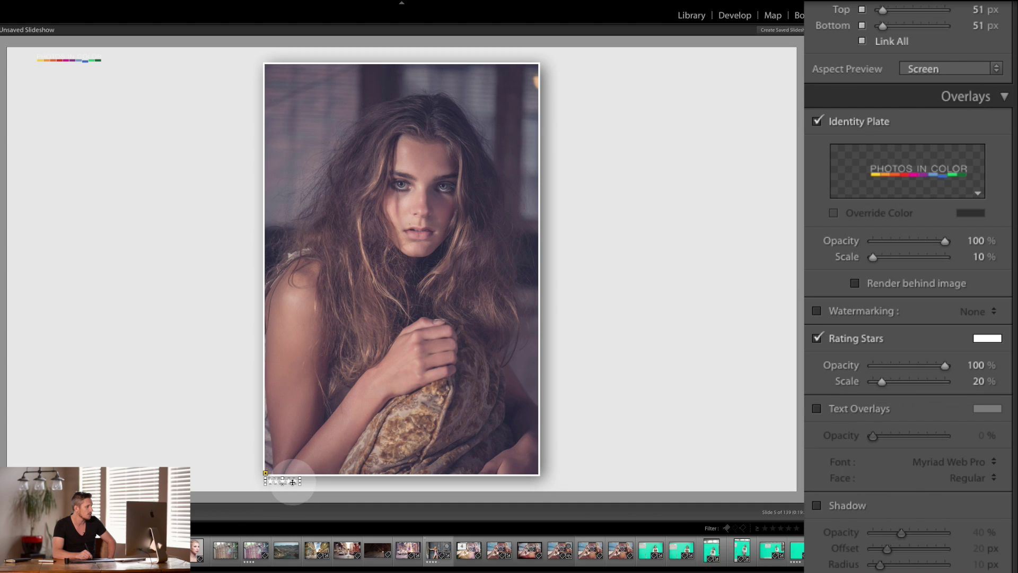
left_click_drag(291, 482, 294, 466)
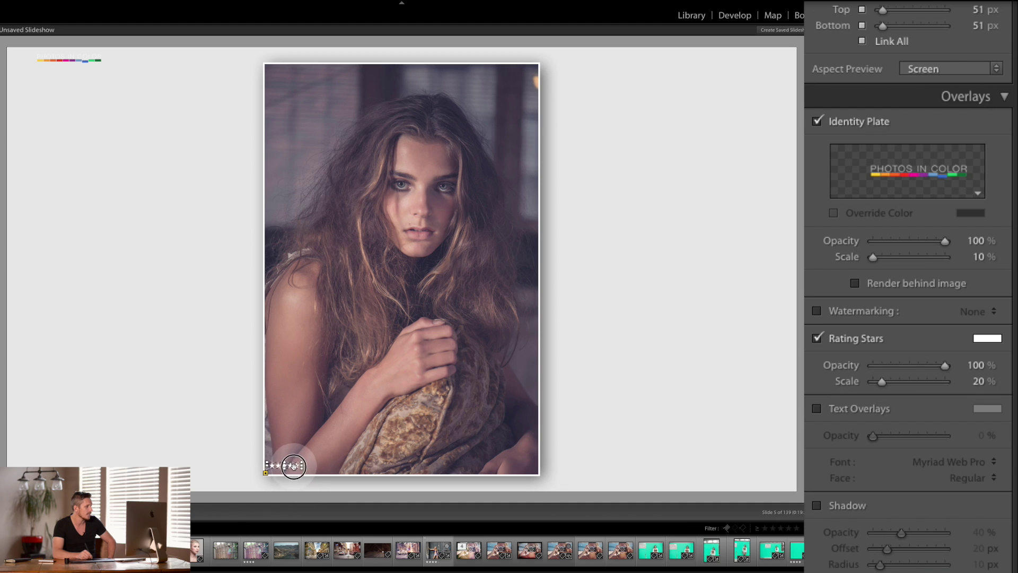
left_click(316, 550)
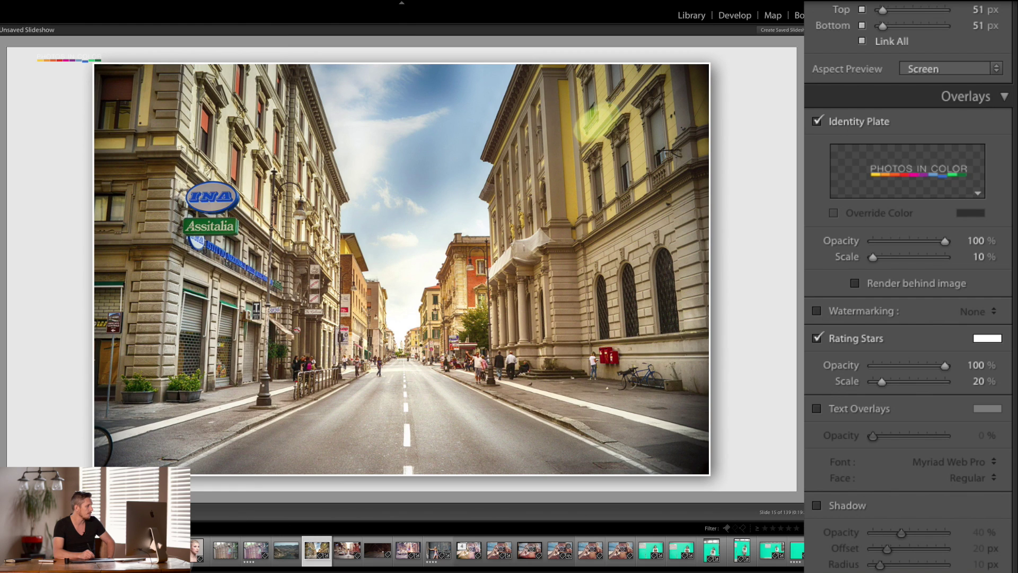
key("ctrl+z")
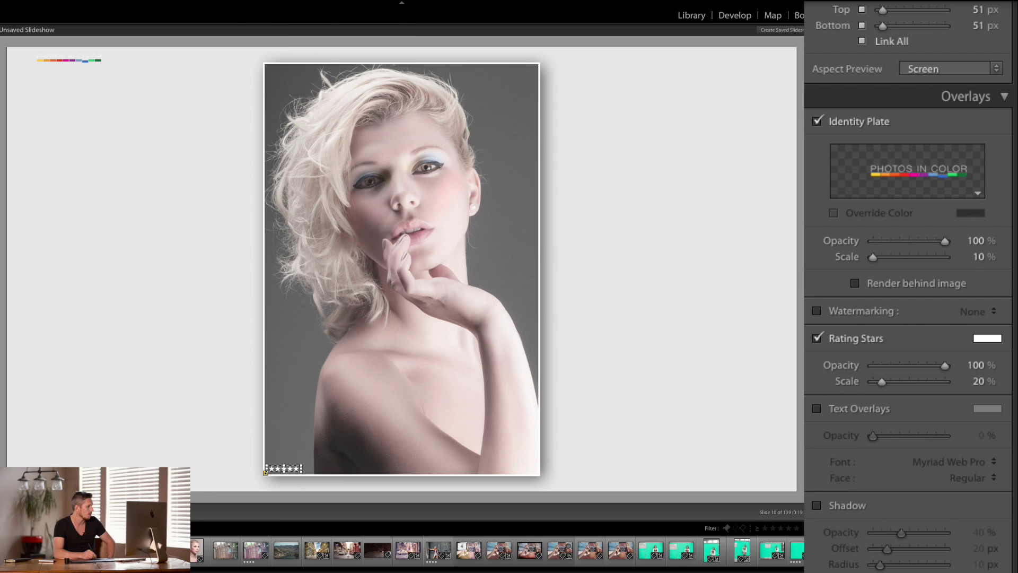
- Undo the placement of the rating stars inside the photo and return to the slide of the long-haired model
key("ctrl+z")
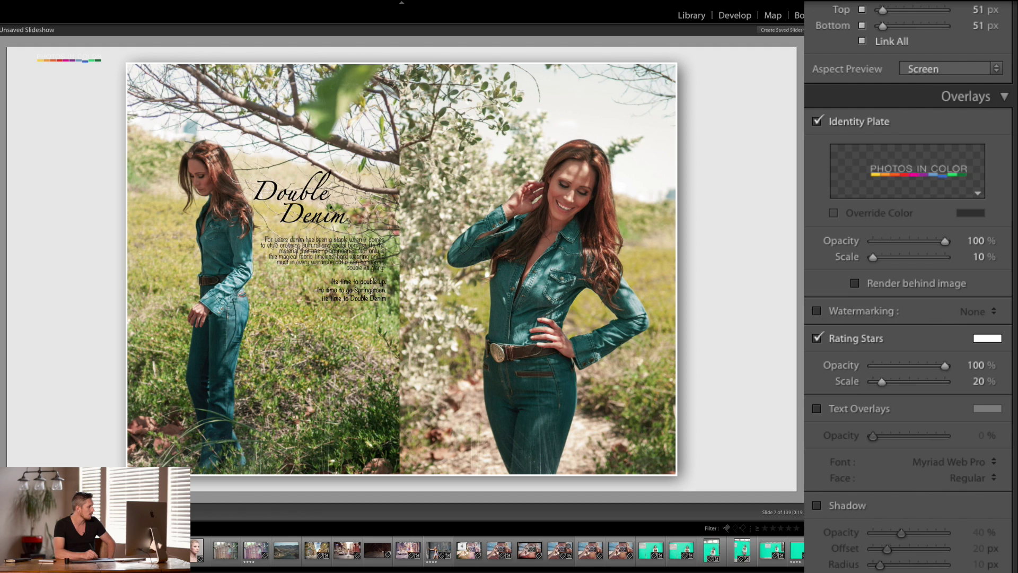
left_click(244, 501)
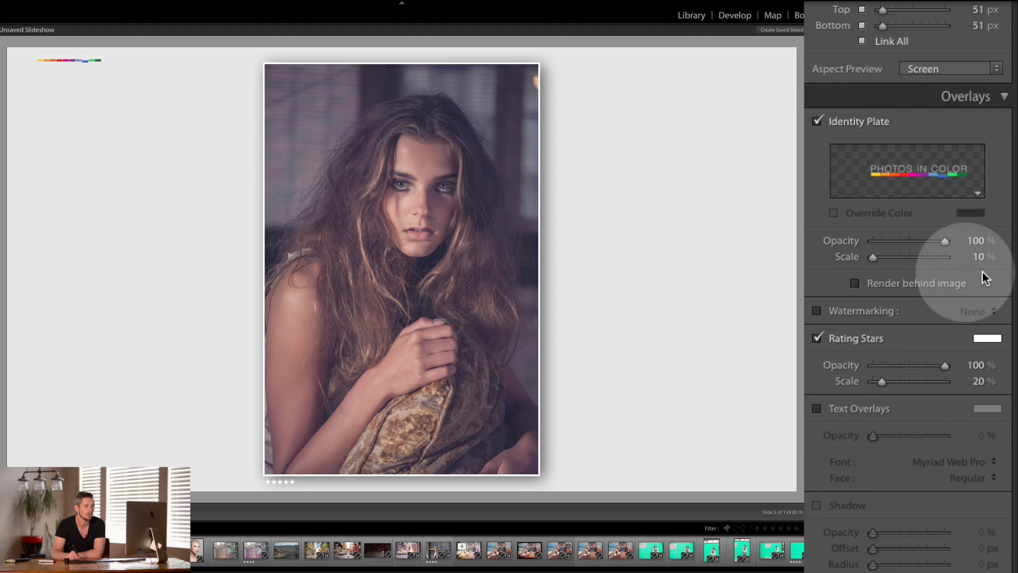
- Turn the text overlays on and off again
left_click_drag(1011, 269, 1007, 313)
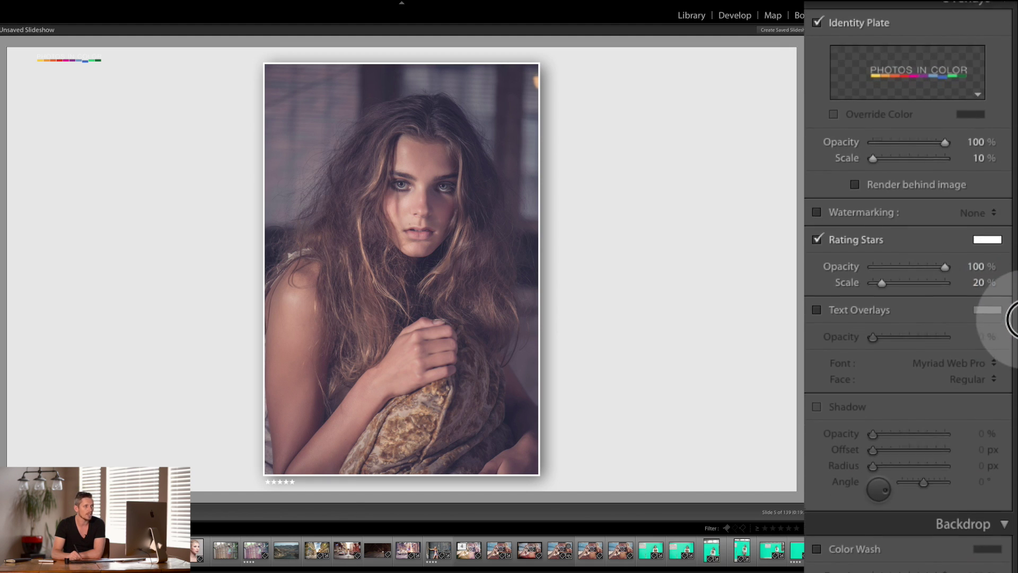
left_click(817, 297)
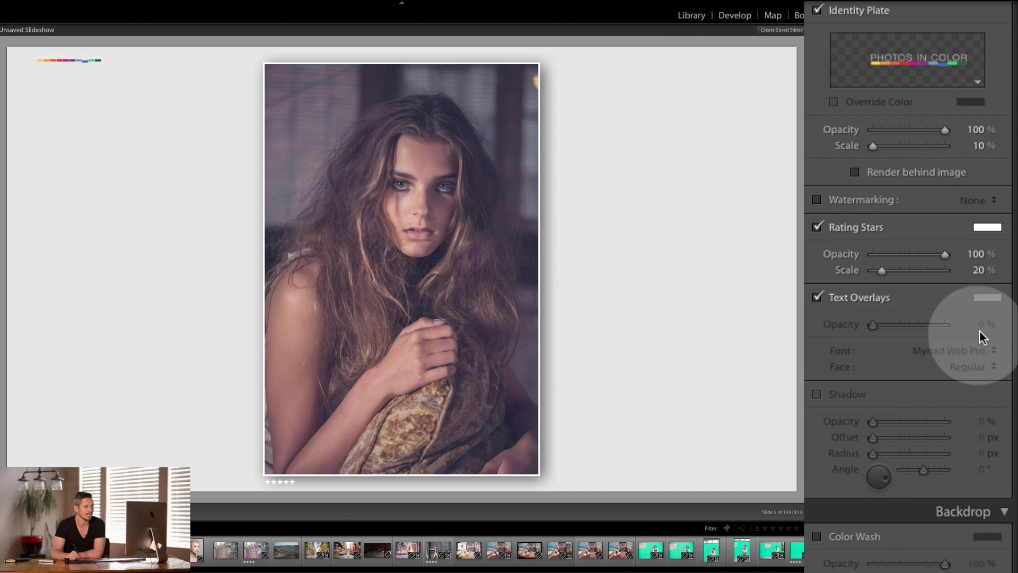
left_click(819, 297)
- Try a yellow colour for the rating stars, return them to white and close the colour picker
left_click(983, 233)
left_click_drag(921, 262, 739, 145)
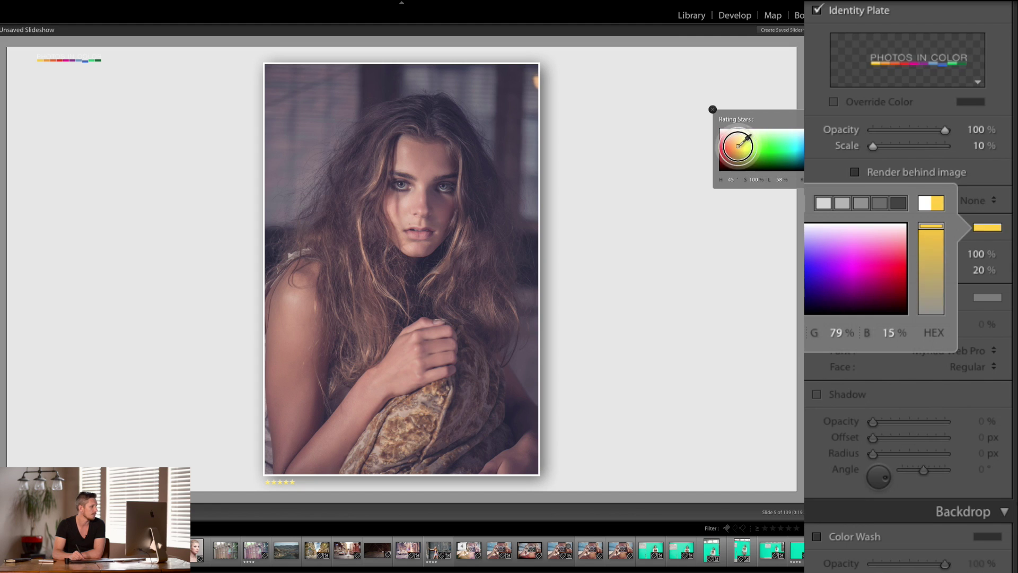
left_click_drag(739, 145, 915, 409)
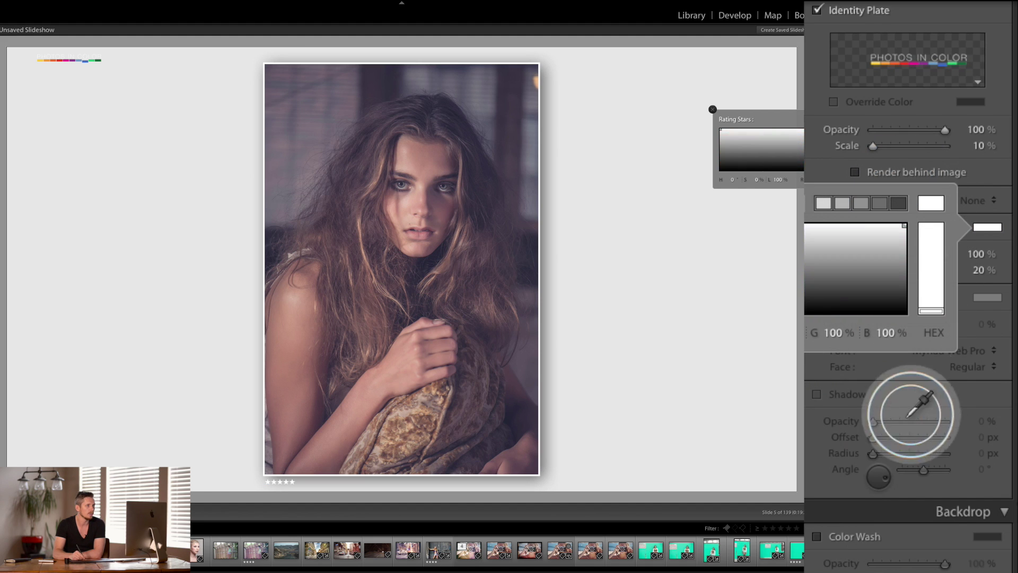
left_click(713, 109)
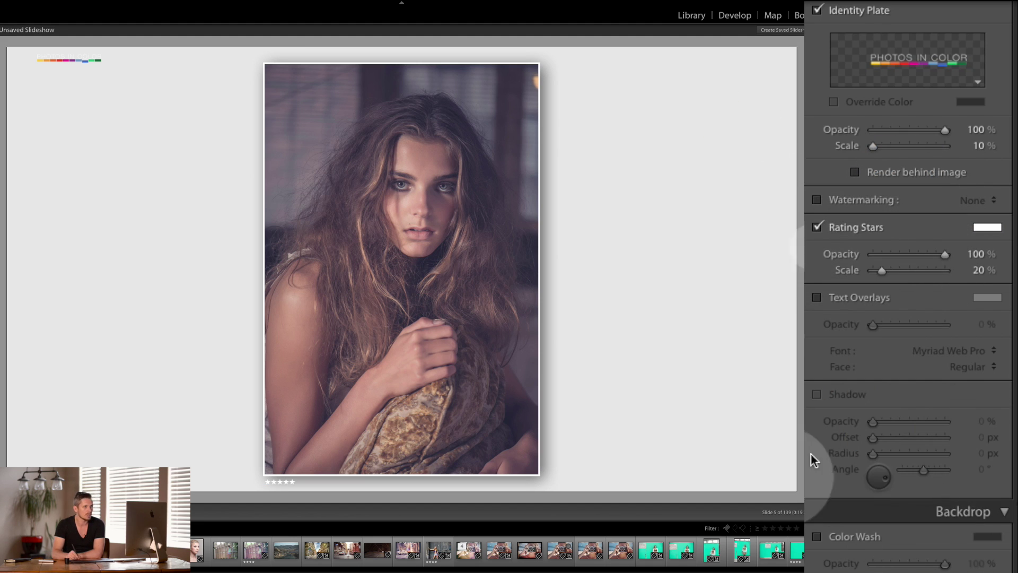
- Set the slide's backdrop background colour to pure white
scroll(1003, 371, "down", 5)
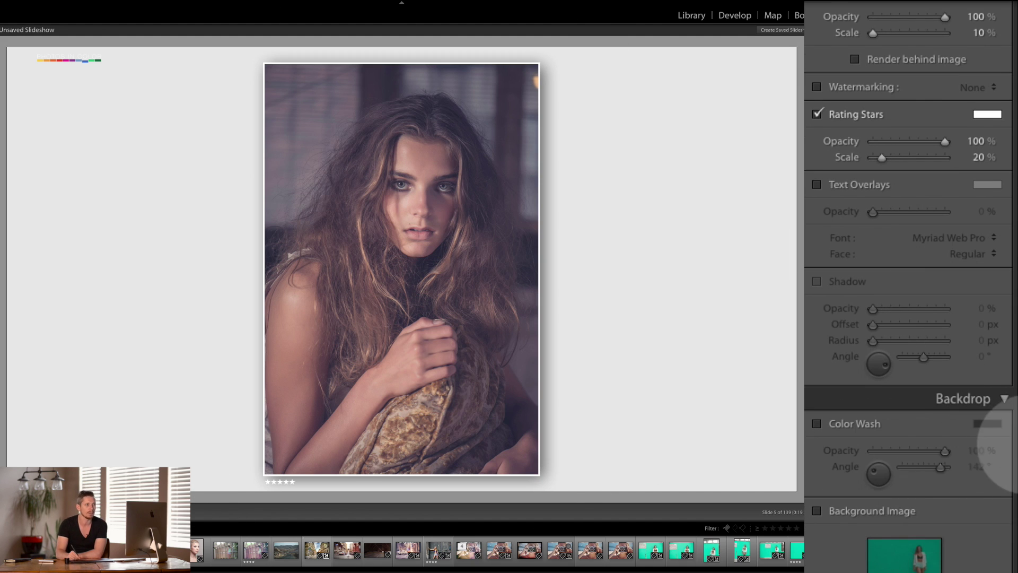
scroll(997, 403, "up", 15)
left_click_drag(1012, 32, 1014, 354)
scroll(1007, 352, "down", 1)
left_click(923, 568)
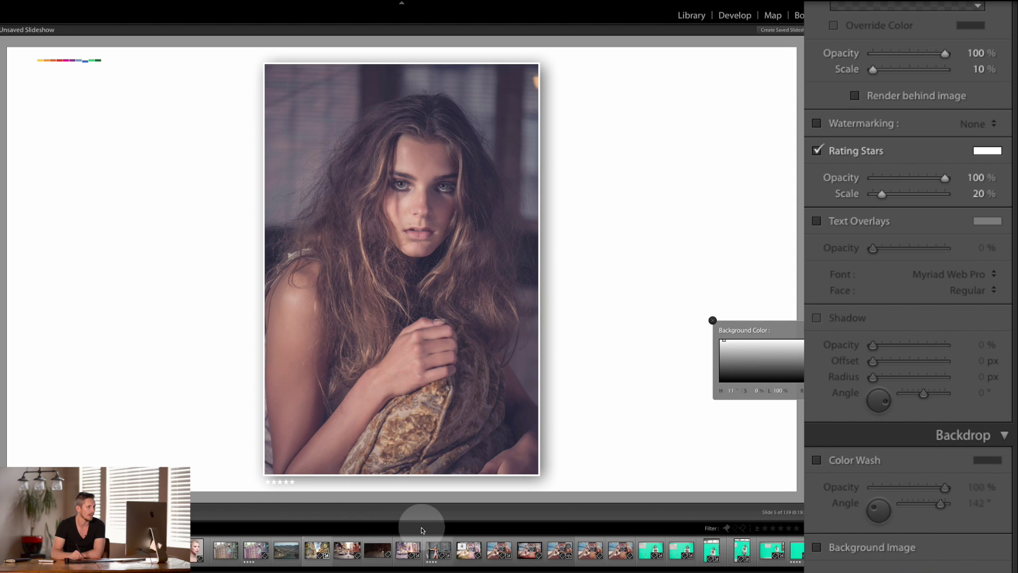
left_click(713, 319)
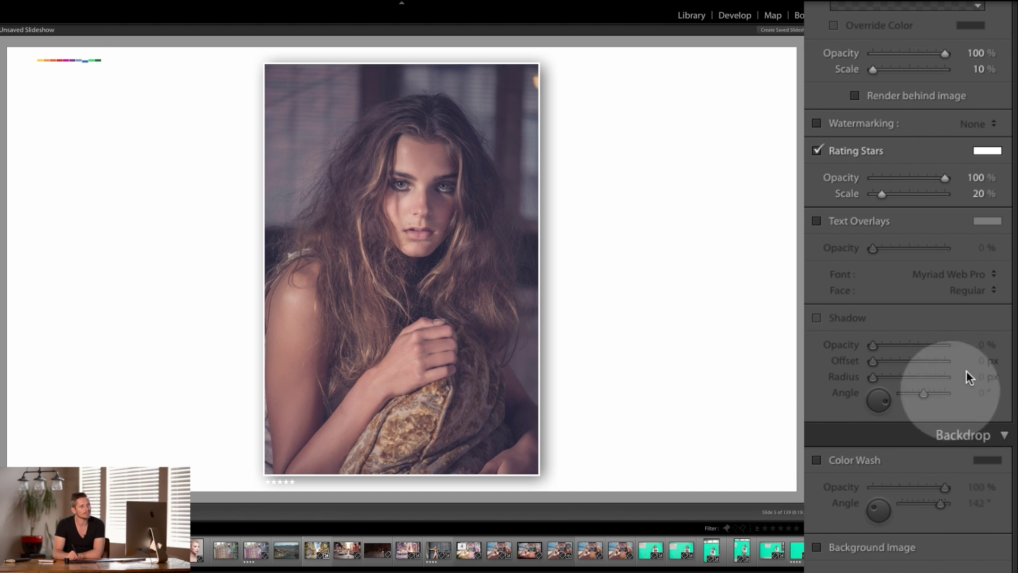
- Turn on the background image and try the camera, tunnel and turquoise wall photos from the filmstrip as backdrop
scroll(1013, 398, "down", 1)
scroll(1013, 398, "up", 2)
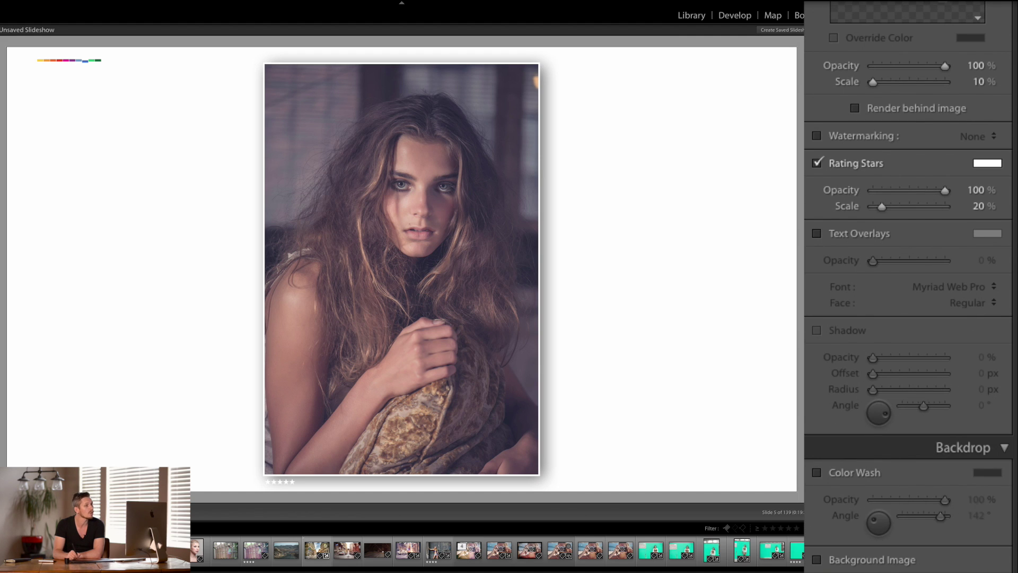
scroll(954, 549, "down", 5)
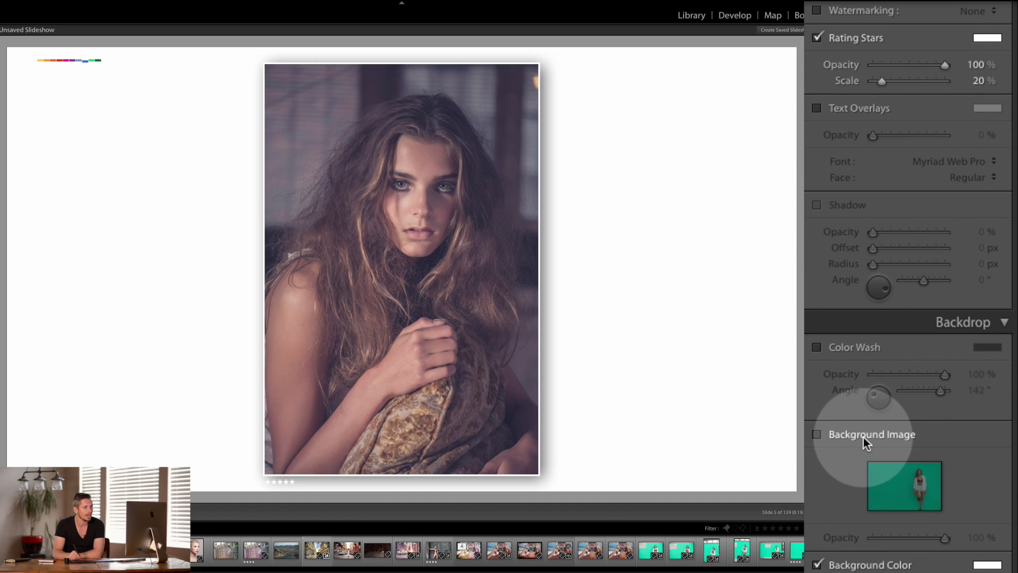
left_click(865, 440)
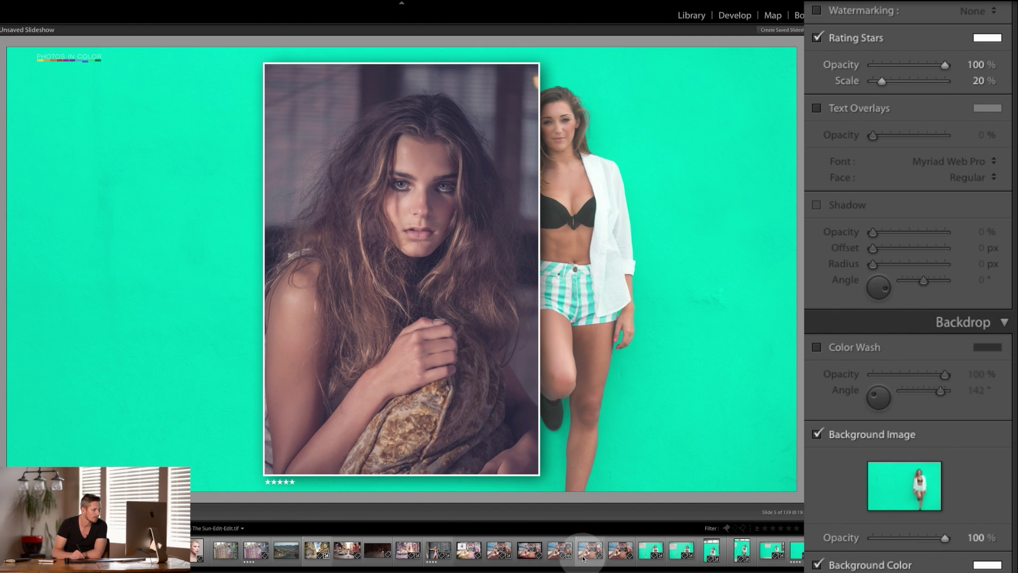
left_click_drag(589, 546, 905, 485)
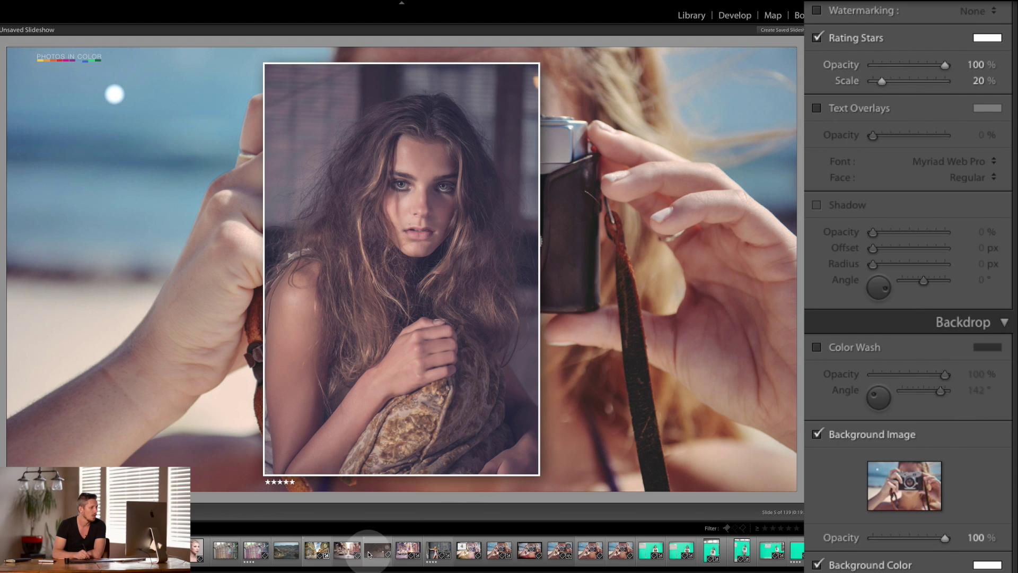
left_click_drag(373, 552, 907, 493)
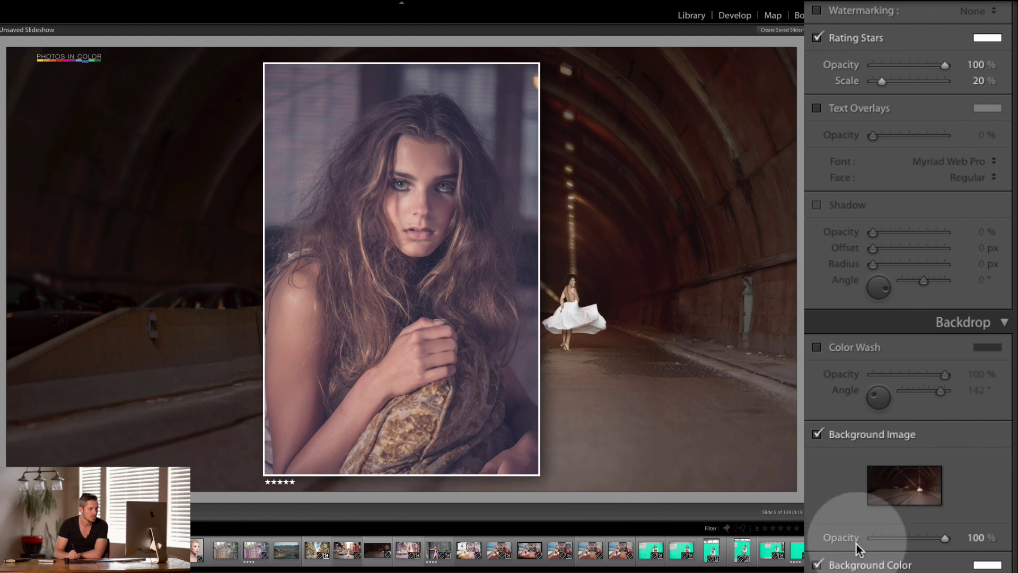
left_click_drag(773, 551, 923, 488)
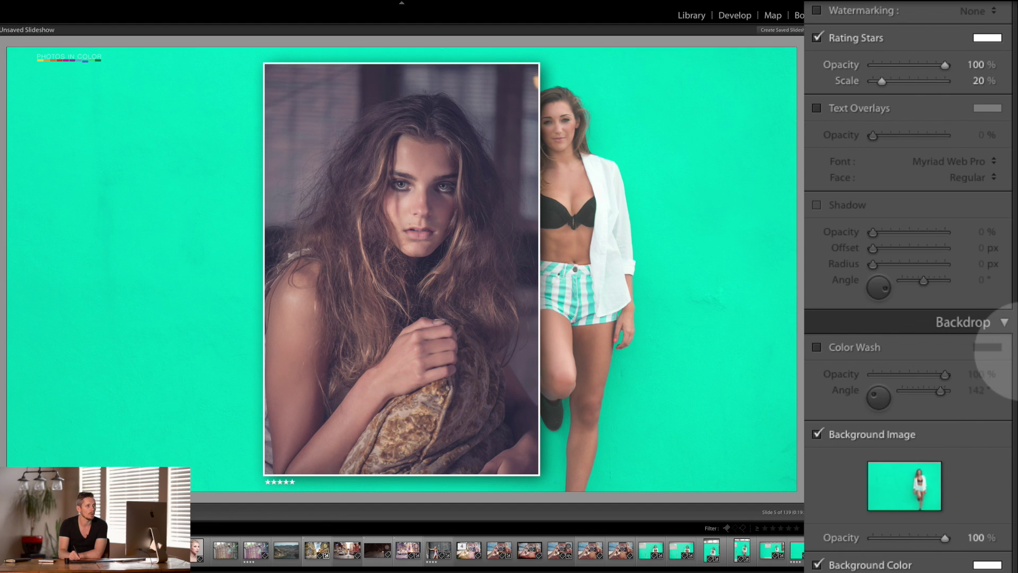
- Unlink the layout margins and set the left margin to 0 px and the right margin to 1,048 px
scroll(995, 340, "up", 10)
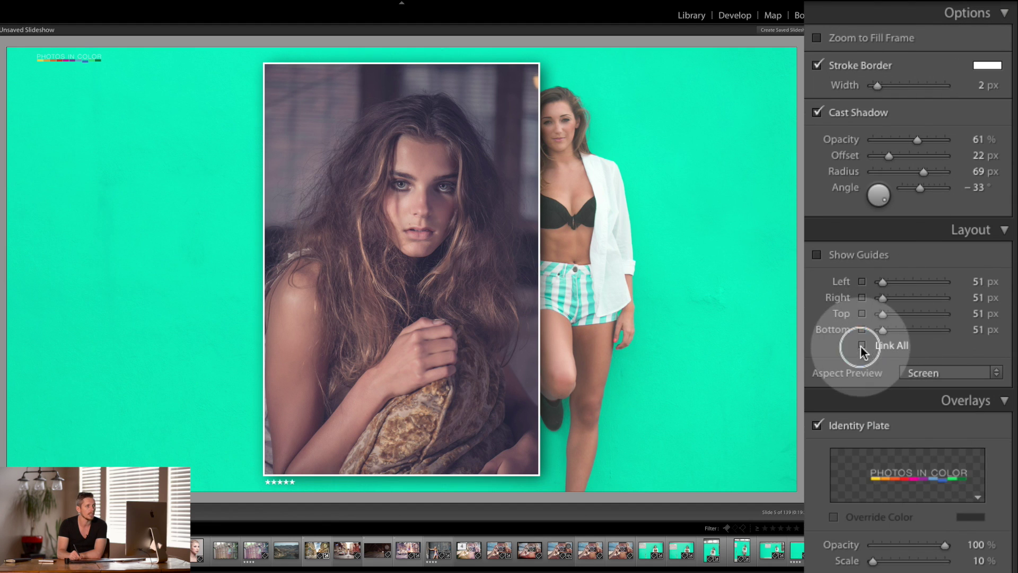
left_click_drag(883, 282, 927, 297)
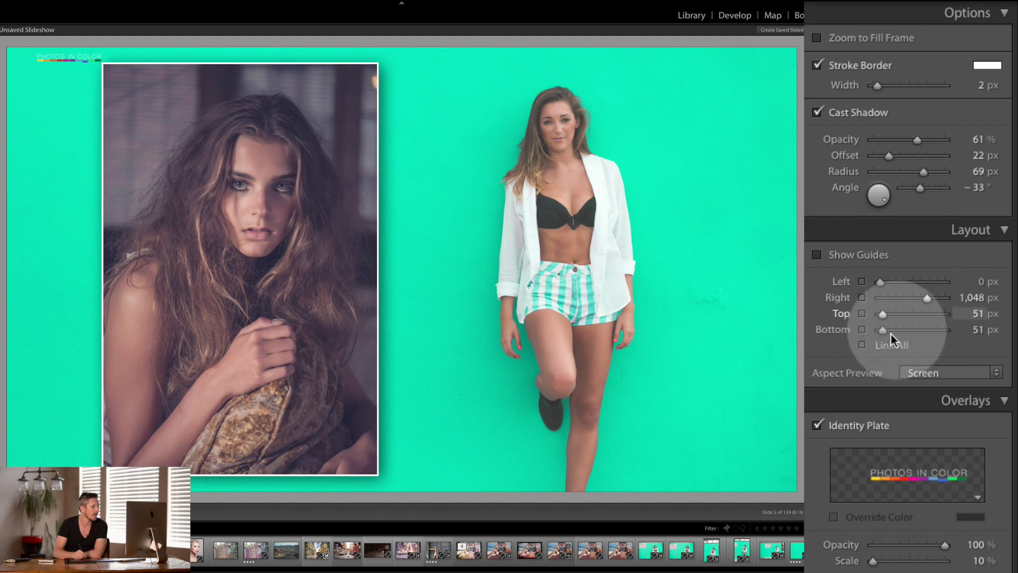
left_click(523, 550)
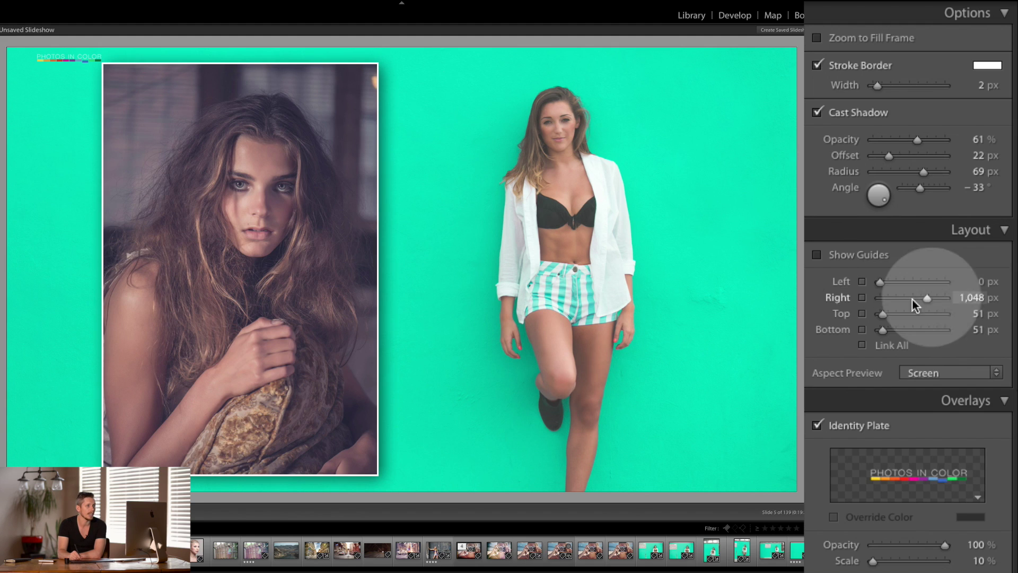
- Link all four layout margins again at 90 px
left_click_drag(882, 329, 884, 330)
left_click(862, 344)
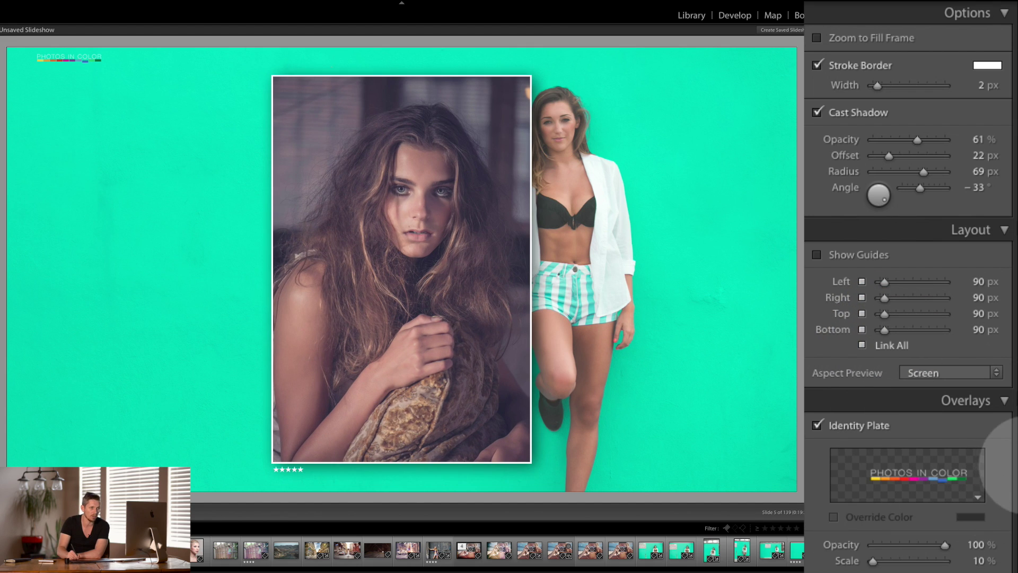
- Turn off the background image so only the plain background colour is used
scroll(998, 488, "down", 5)
scroll(909, 287, "down", 8)
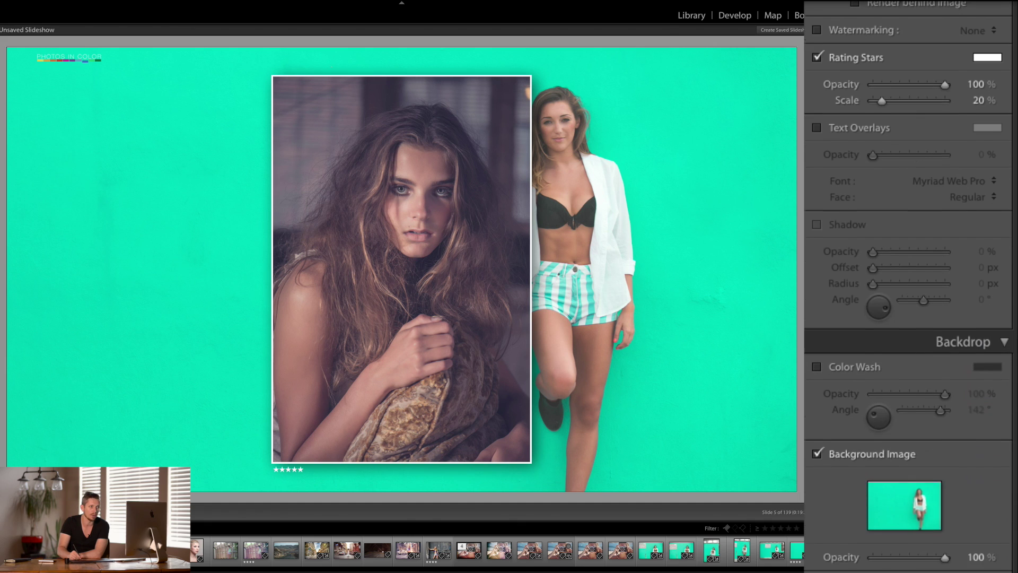
left_click(818, 454)
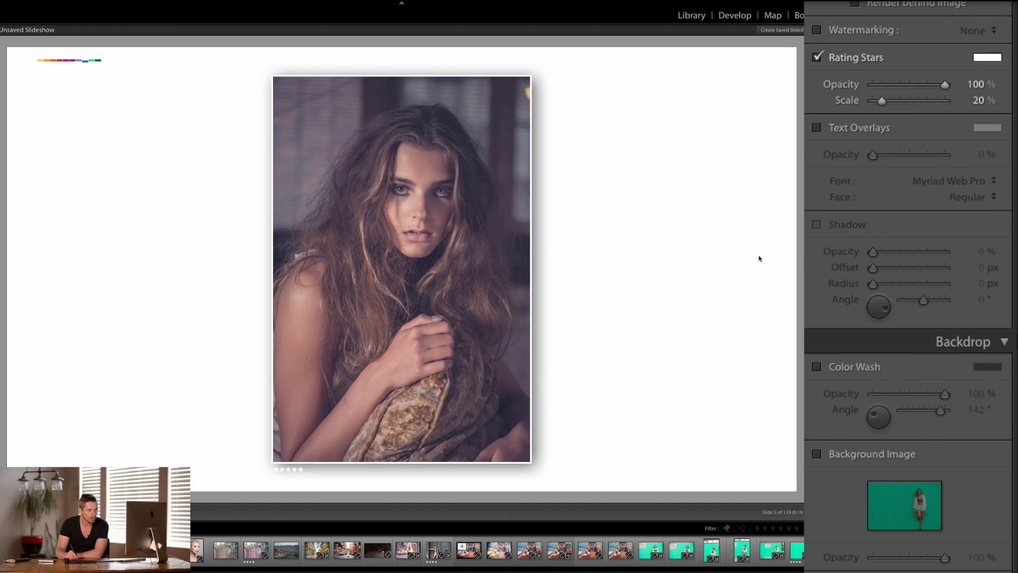
- Open the file selection for adding slideshow music and cancel it
scroll(997, 339, "down", 15)
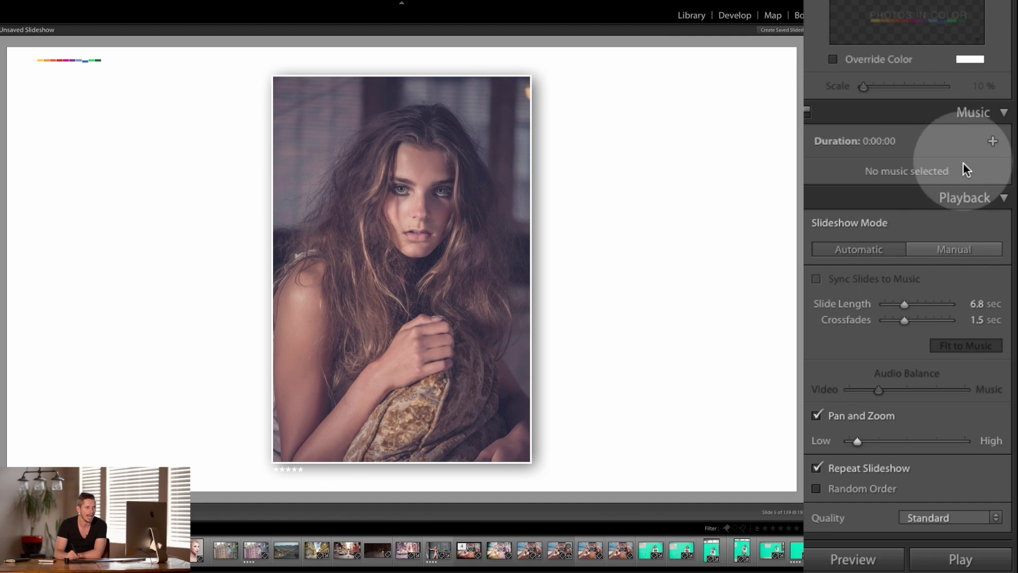
left_click(993, 141)
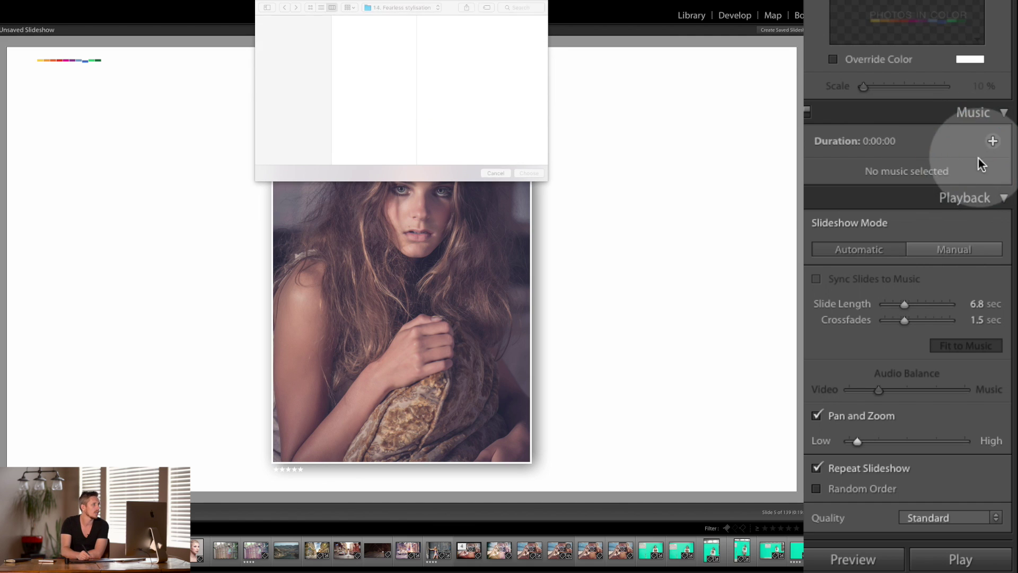
left_click(500, 171)
scroll(879, 146, "up", 1)
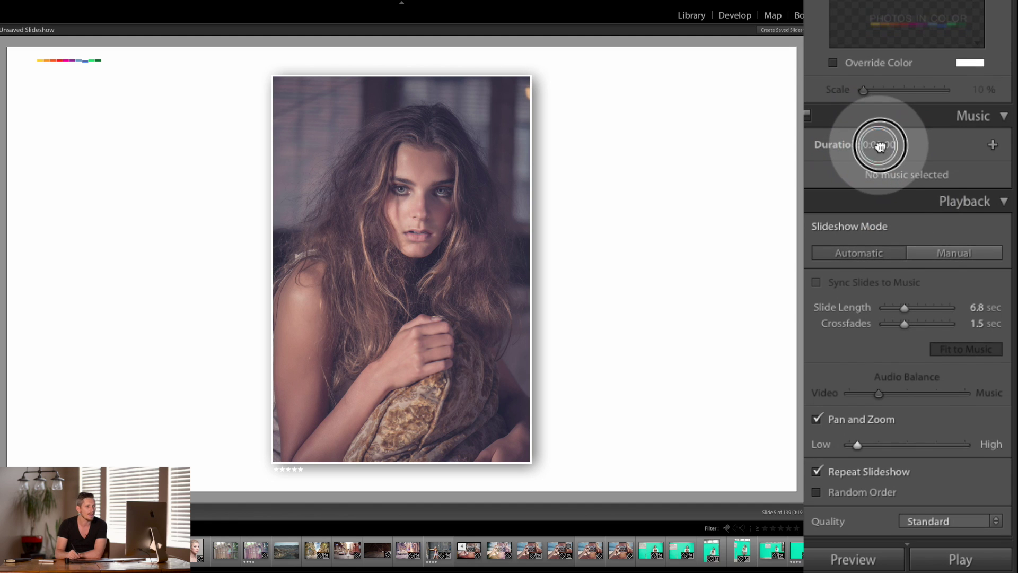
- Set the slide length to 5.0 seconds and the crossfades to 0.9 seconds
scroll(879, 146, "down", 1)
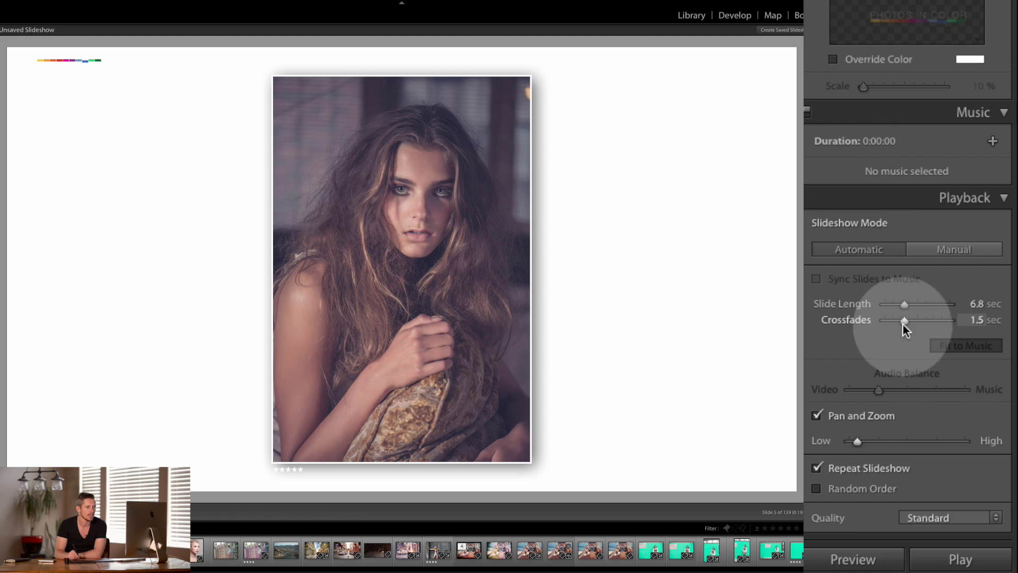
mouse_move(906, 305)
left_mouse_down()
mouse_move(918, 305)
mouse_move(898, 304)
mouse_move(897, 319)
left_mouse_up()
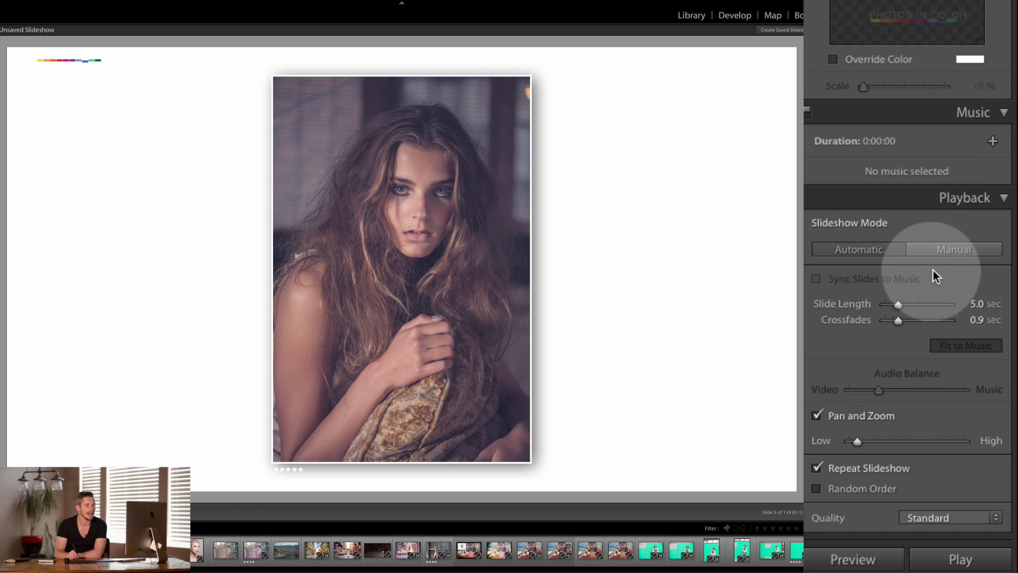
- Switch the slideshow mode to Manual and back to Automatic
left_click(955, 251)
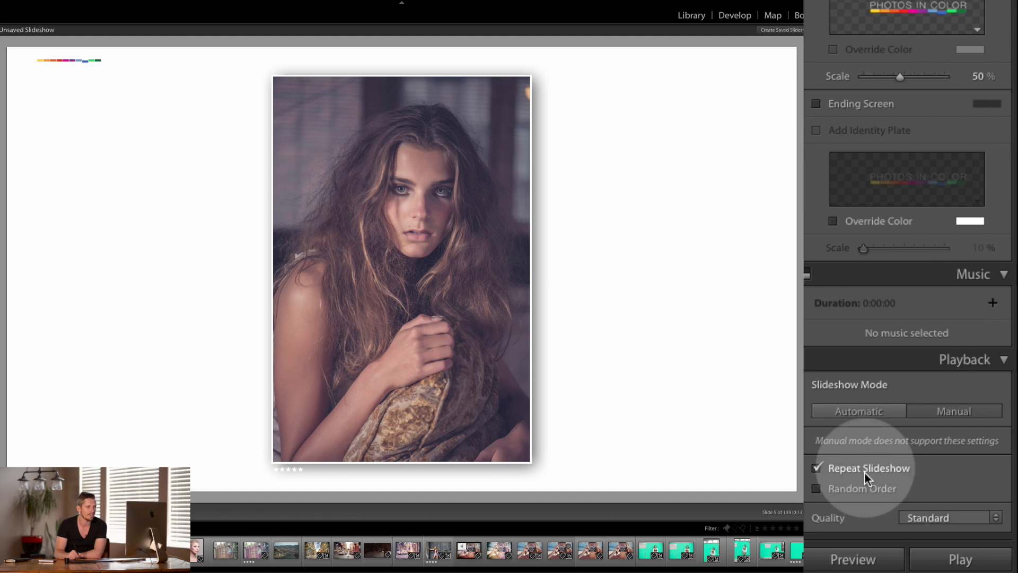
left_click(882, 413)
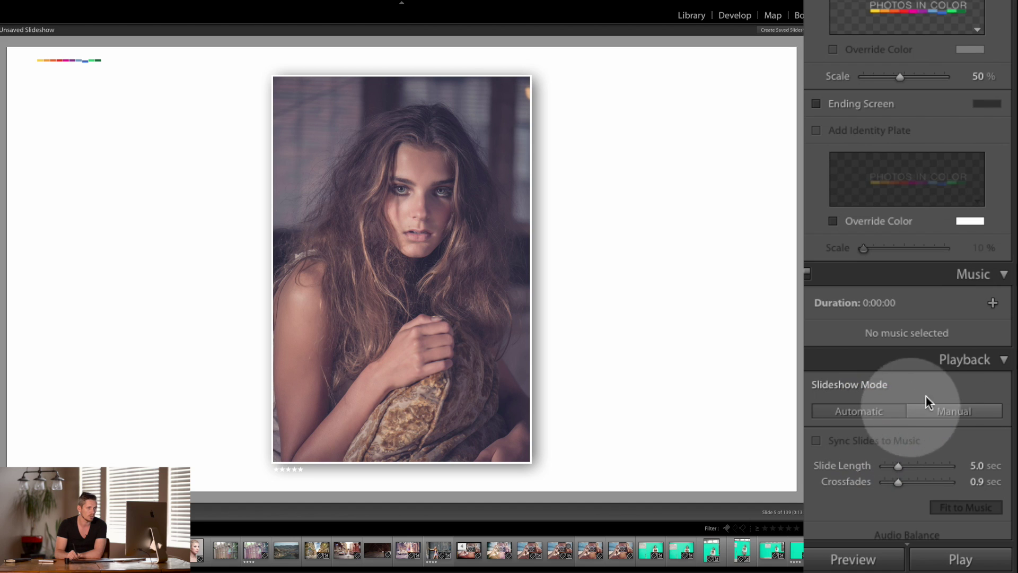
- Raise the Pan and Zoom amount slightly, keeping it nearer to Low than High
left_click_drag(1014, 295, 1014, 421)
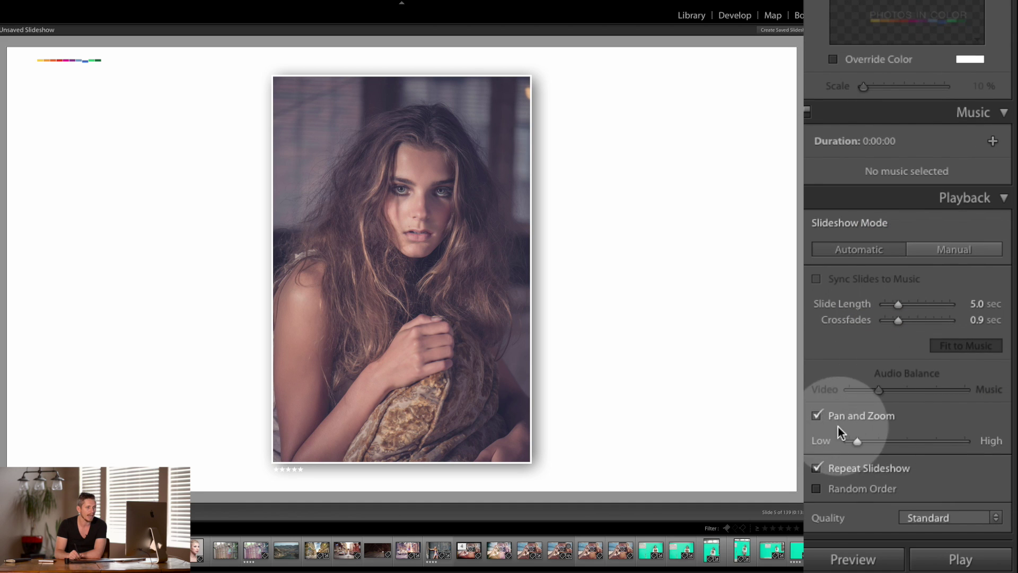
mouse_move(857, 441)
left_mouse_down()
mouse_move(884, 440)
mouse_move(875, 442)
left_mouse_up()
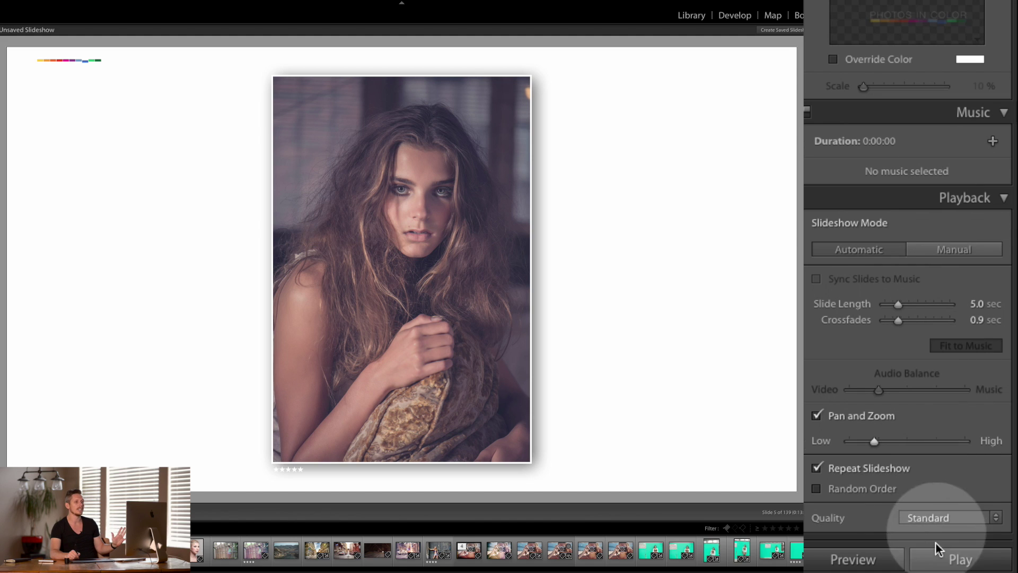
- Play the slideshow and exit, select a few neighbouring portraits in the filmstrip, and play the slideshow full screen again before exiting
left_click(961, 559)
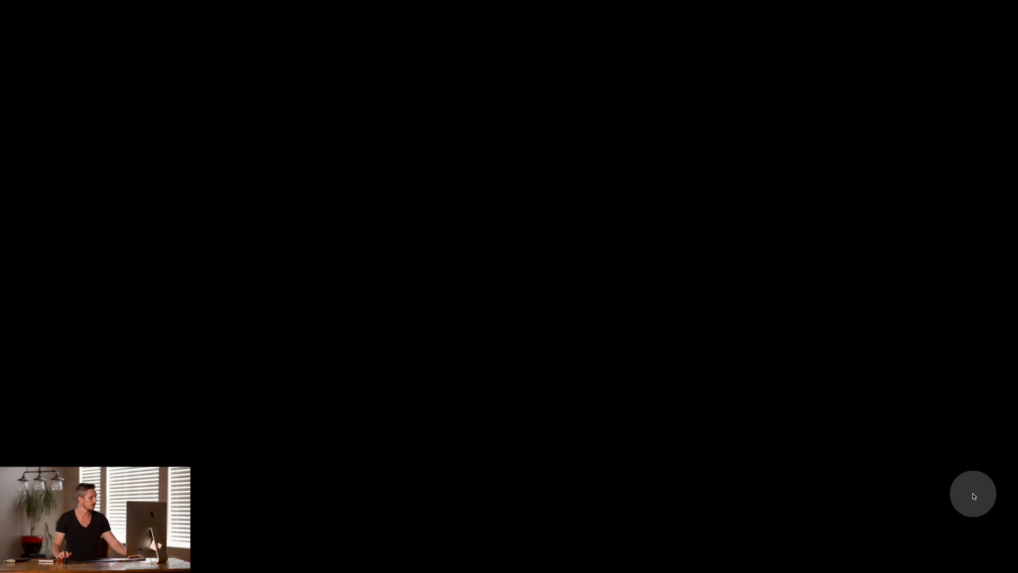
key("Escape")
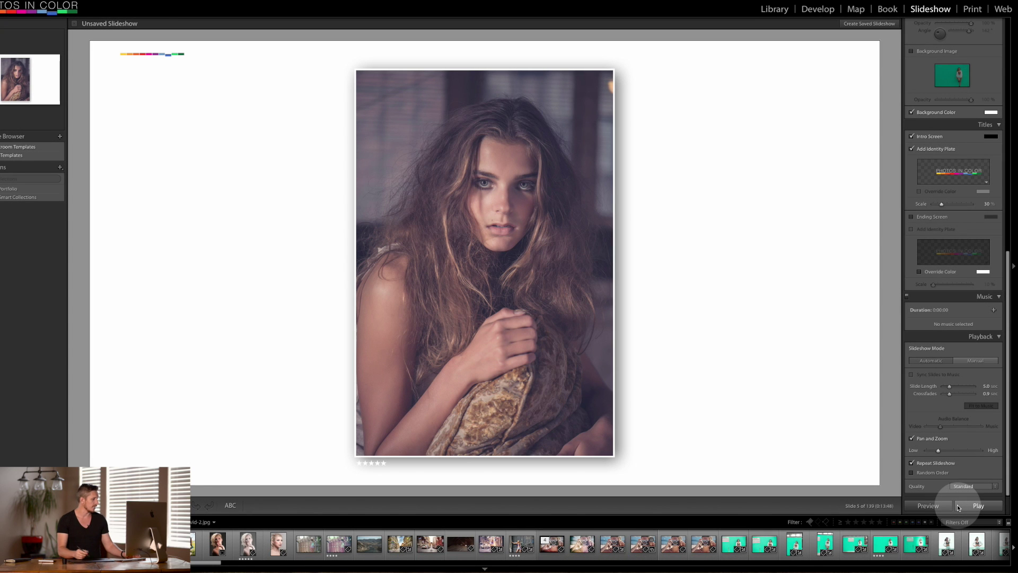
left_click(272, 544)
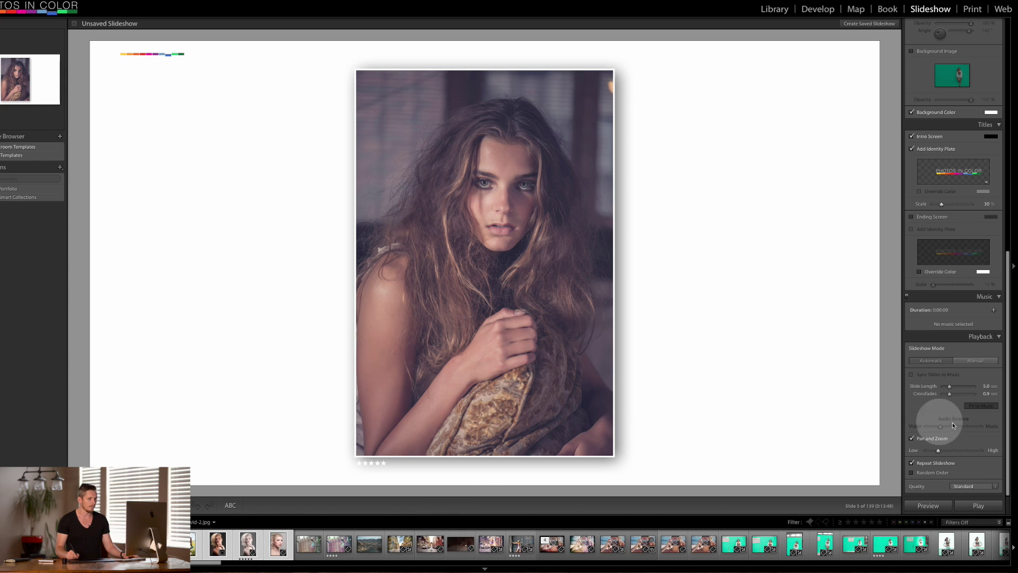
left_click(976, 505)
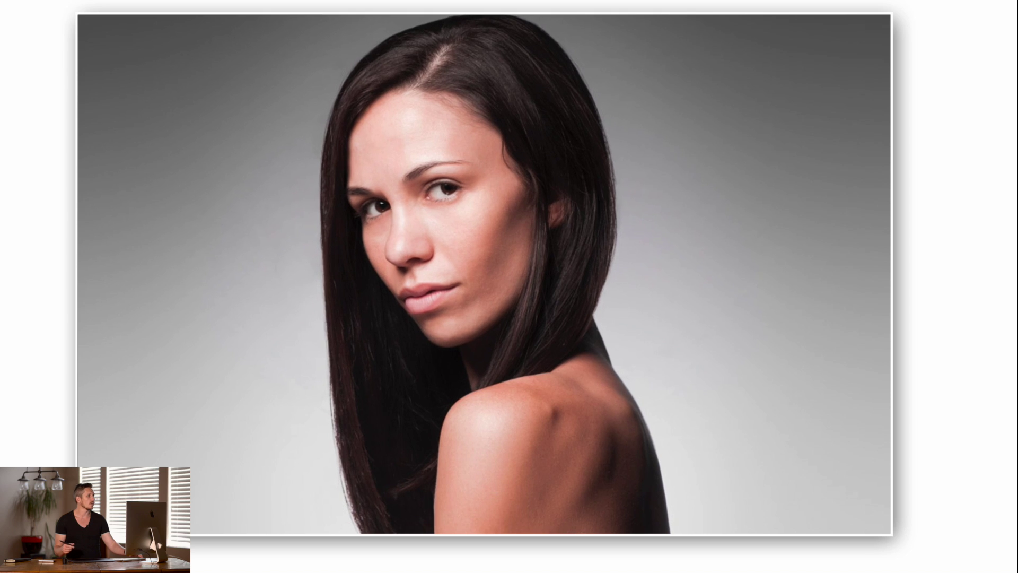
key("Escape")
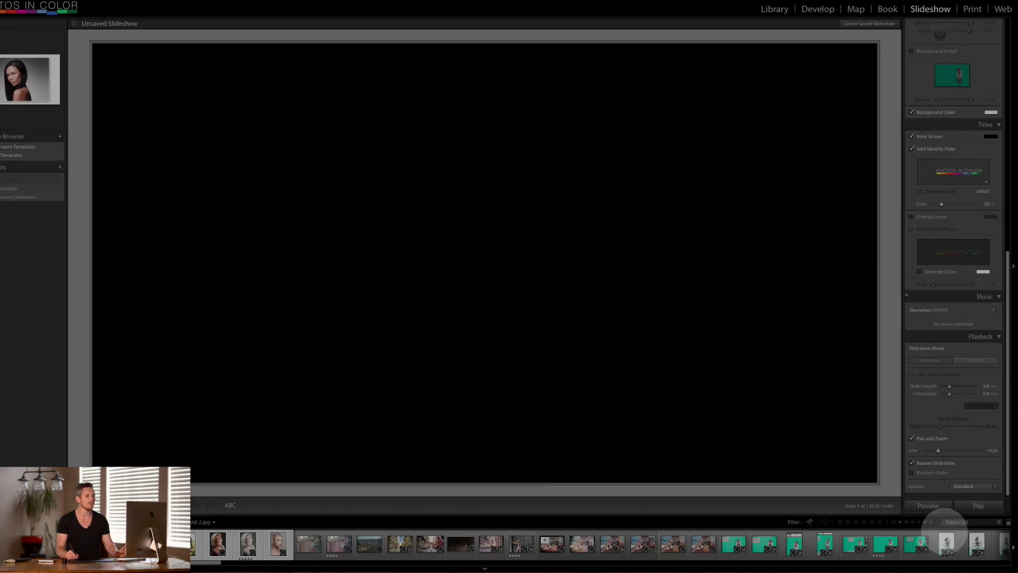
- Turn on Zoom to Fill Frame for the slides
left_click_drag(1010, 306, 1005, 133)
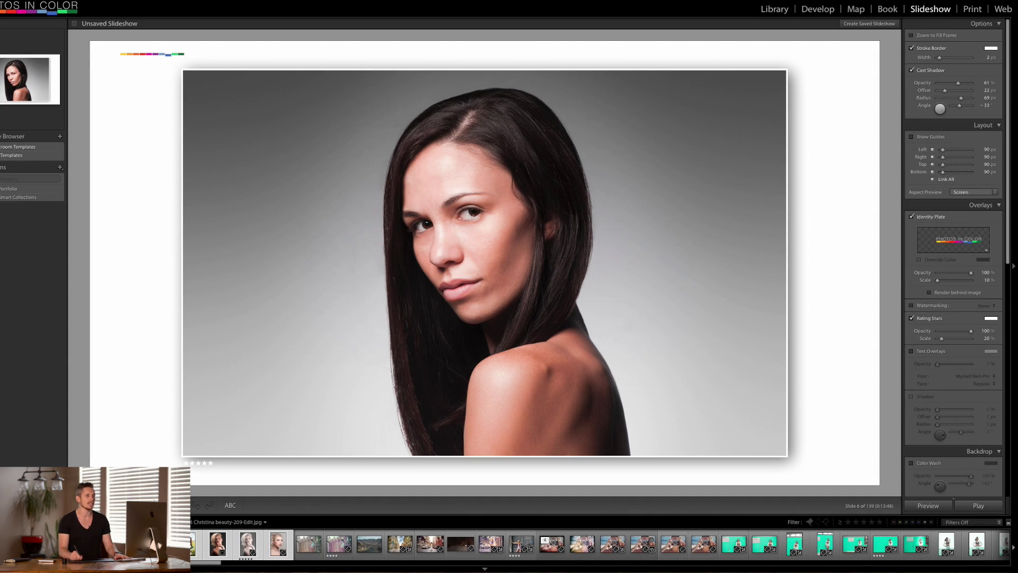
left_click(936, 37)
- Start playing the slideshow and cancel its preview preparation
left_click_drag(1009, 194, 1009, 427)
left_click(979, 506)
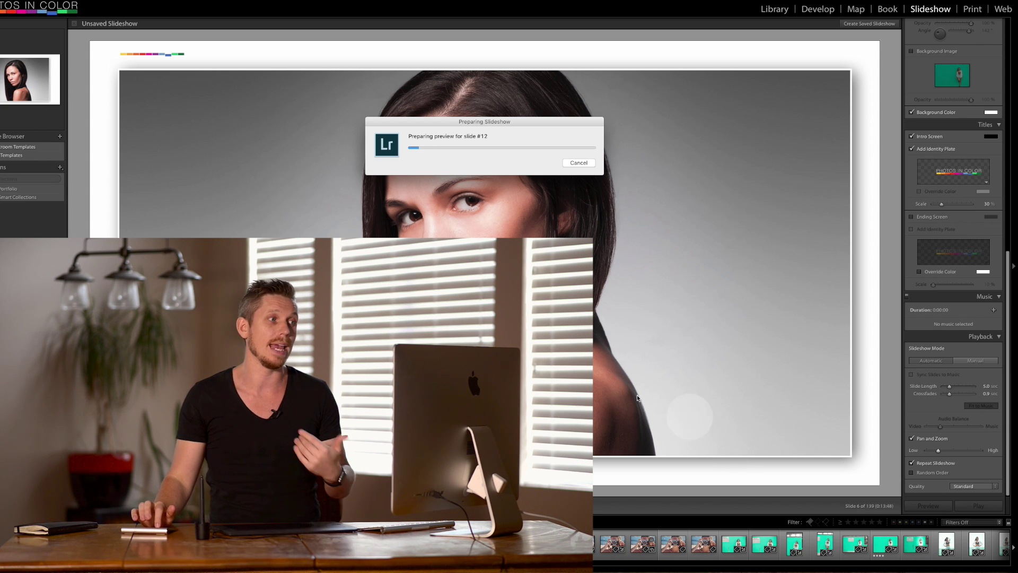
left_click(577, 163)
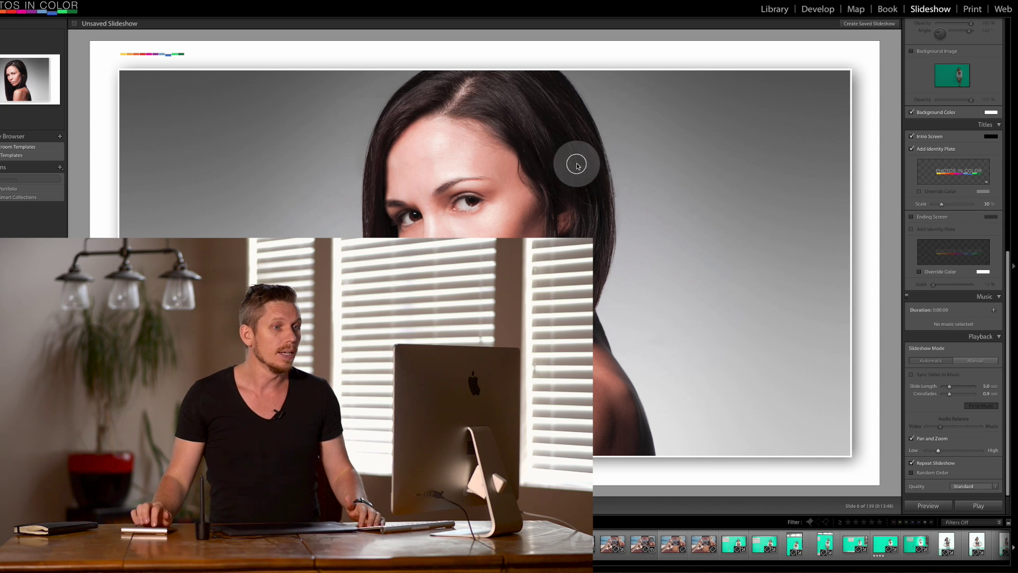
scroll(946, 393, "down", 1)
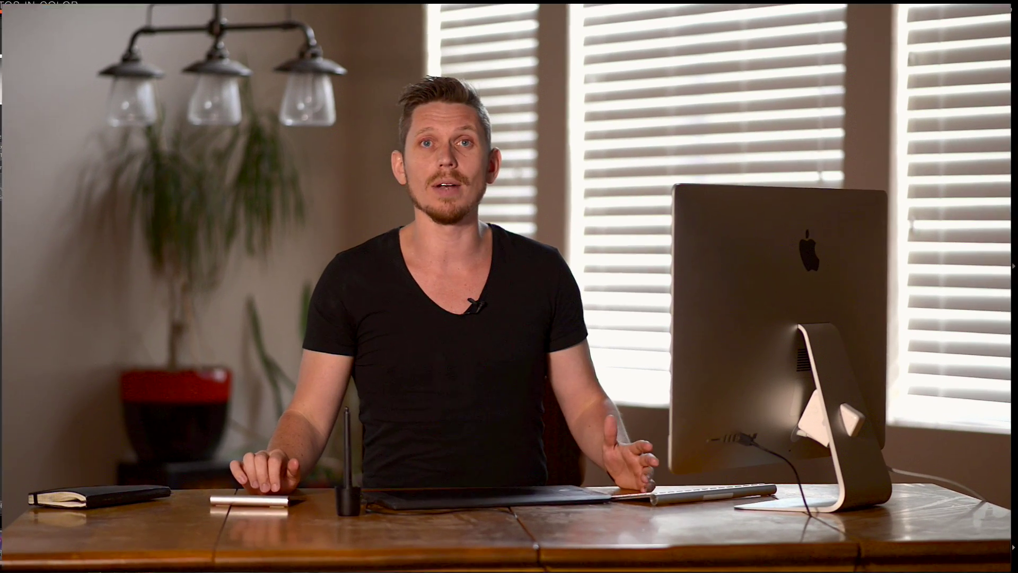